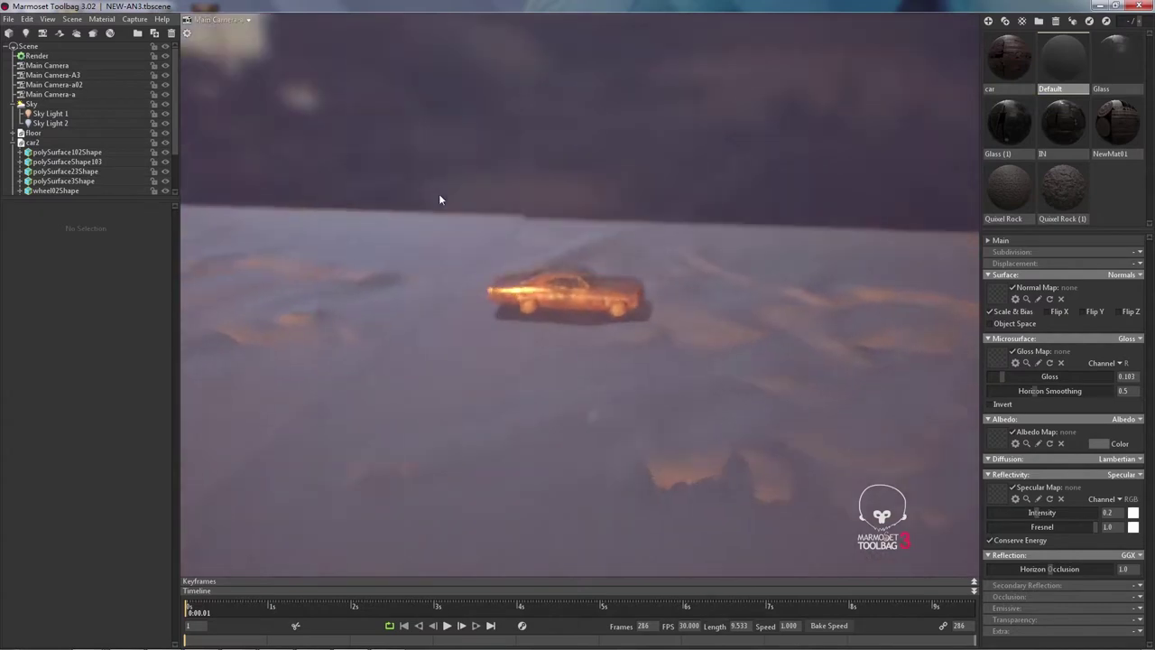
Step: Add another Quixel Rock material with a parallax surface, applied to the ground beneath the car with a texture tiling of 5.118
{"action": "left_click", "coordinate": [1042, 190]}
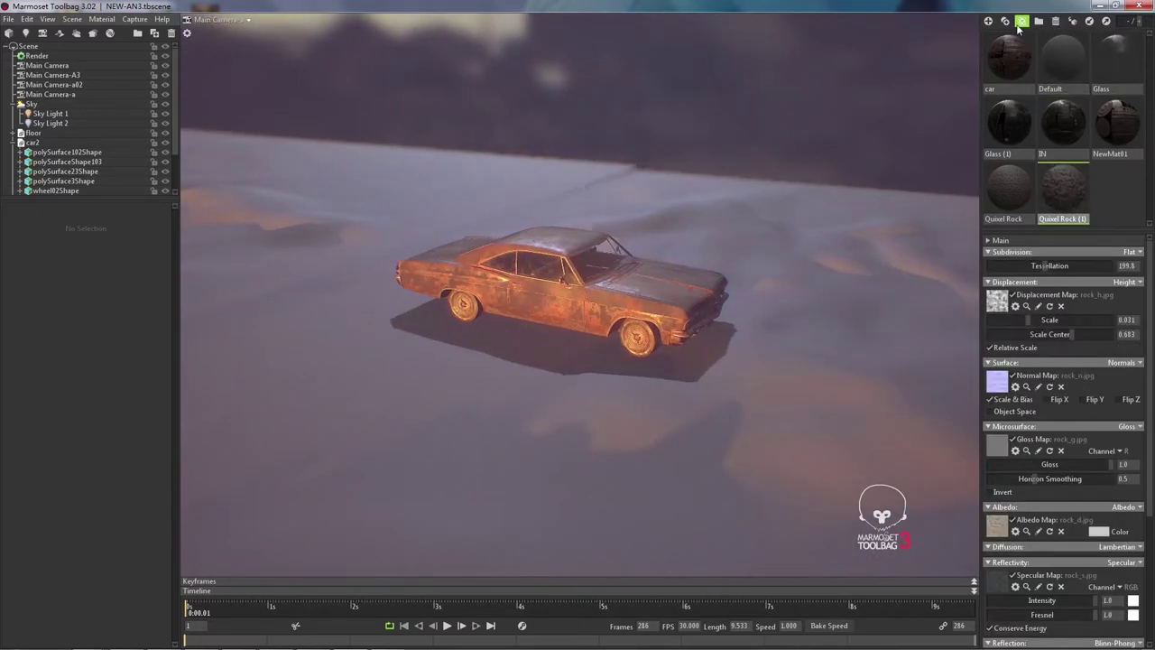
{"action": "left_click", "coordinate": [1021, 22]}
{"action": "left_click", "coordinate": [1069, 194]}
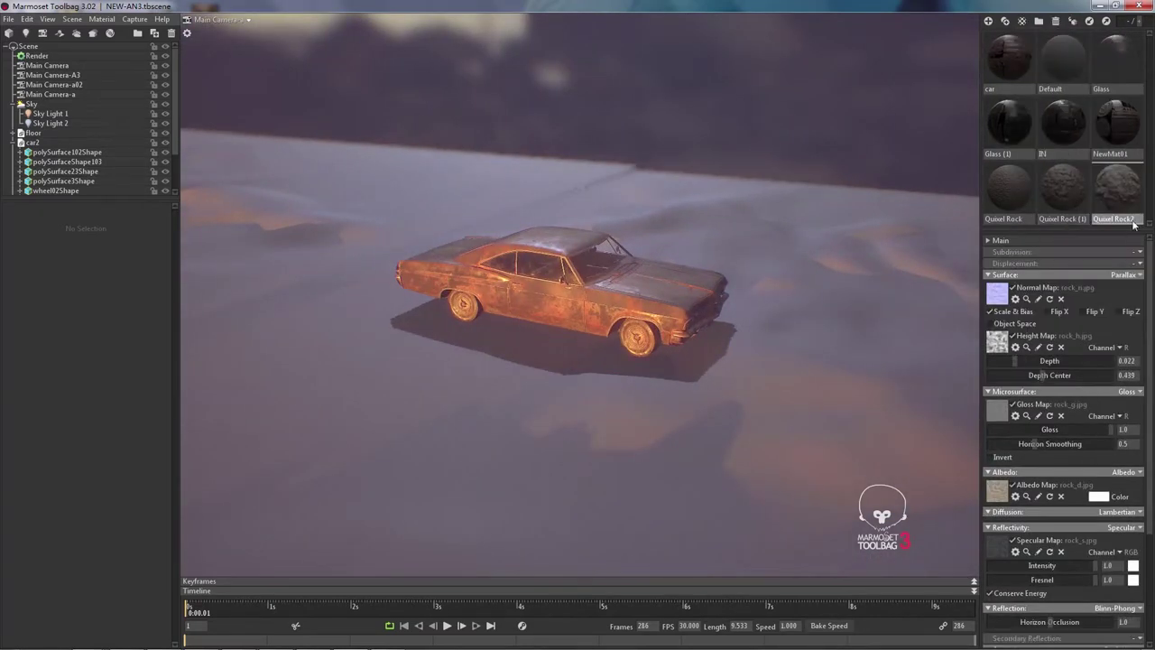
{"action": "left_click_drag", "start_coordinate": [1111, 209], "coordinate": [690, 384]}
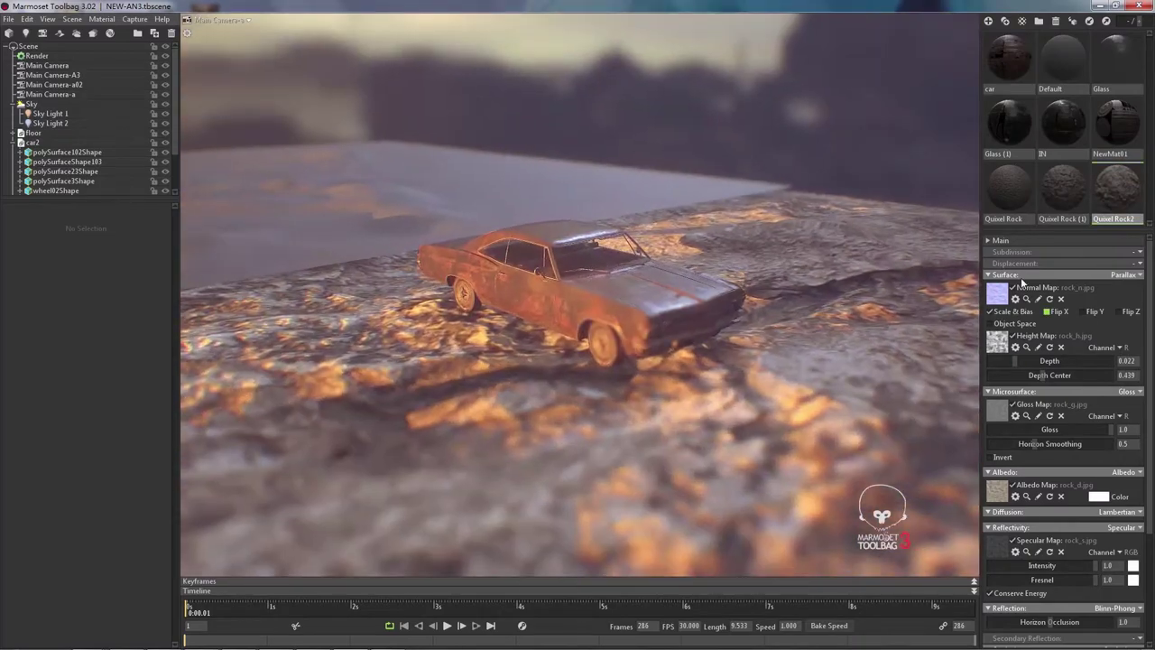
{"action": "left_click", "coordinate": [1000, 240]}
{"action": "left_click_drag", "start_coordinate": [1029, 259], "coordinate": [1048, 259]}
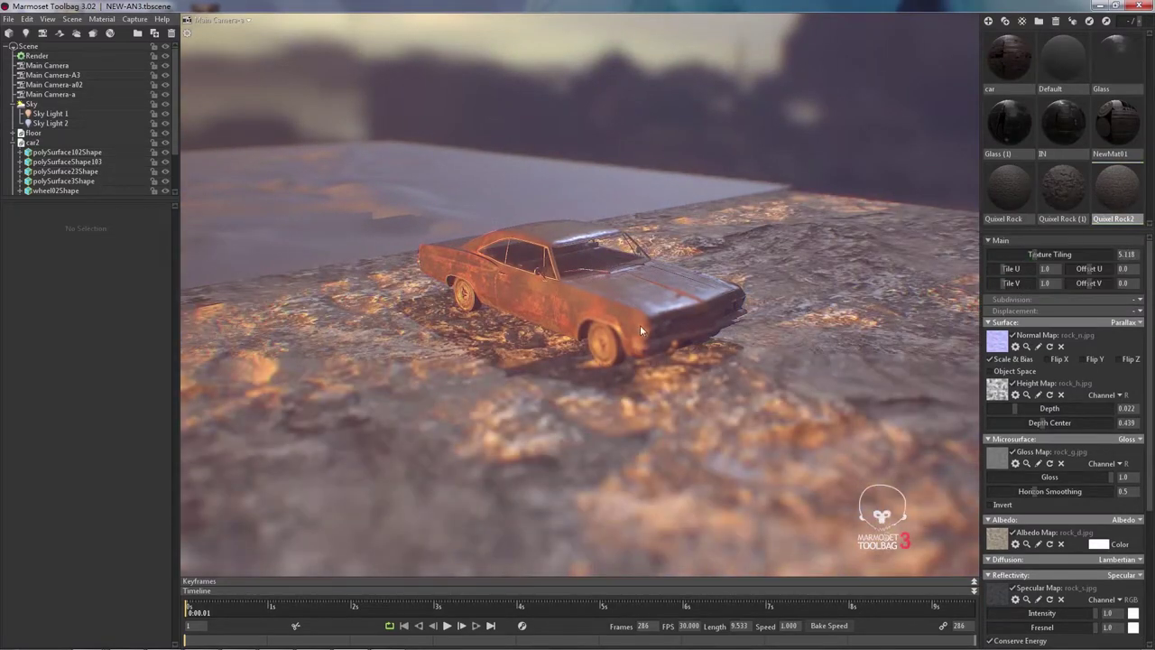
Step: Turn off the camera's depth of field and check the car and rock ground in full-screen view
{"action": "key", "text": "ctrl+space"}
{"action": "scroll", "coordinate": [635, 394], "scroll_direction": "up", "scroll_amount": 3}
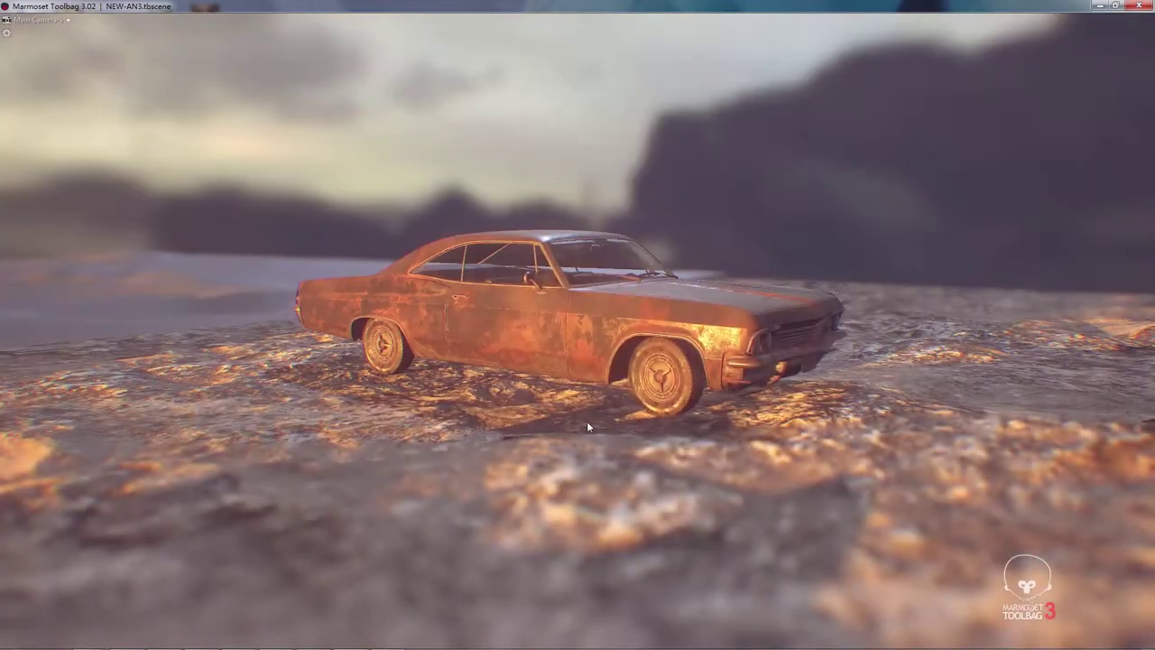
{"action": "key", "text": "Tab"}
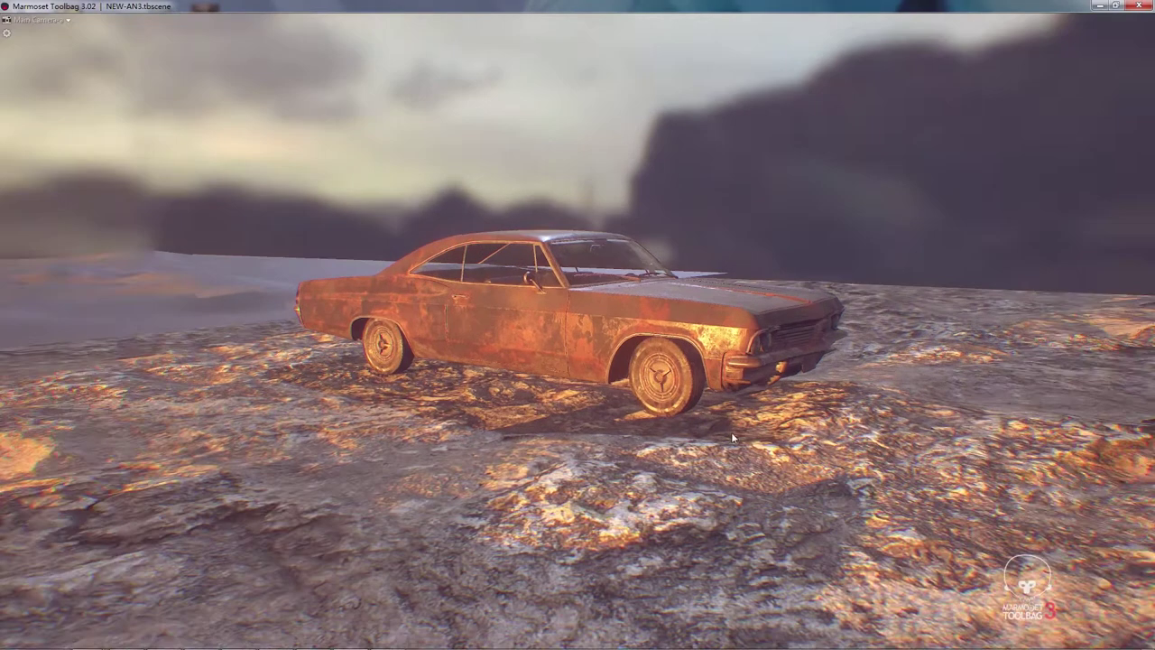
{"action": "left_click_drag", "start_coordinate": [745, 426], "coordinate": [783, 446]}
{"action": "key", "text": "Tab"}
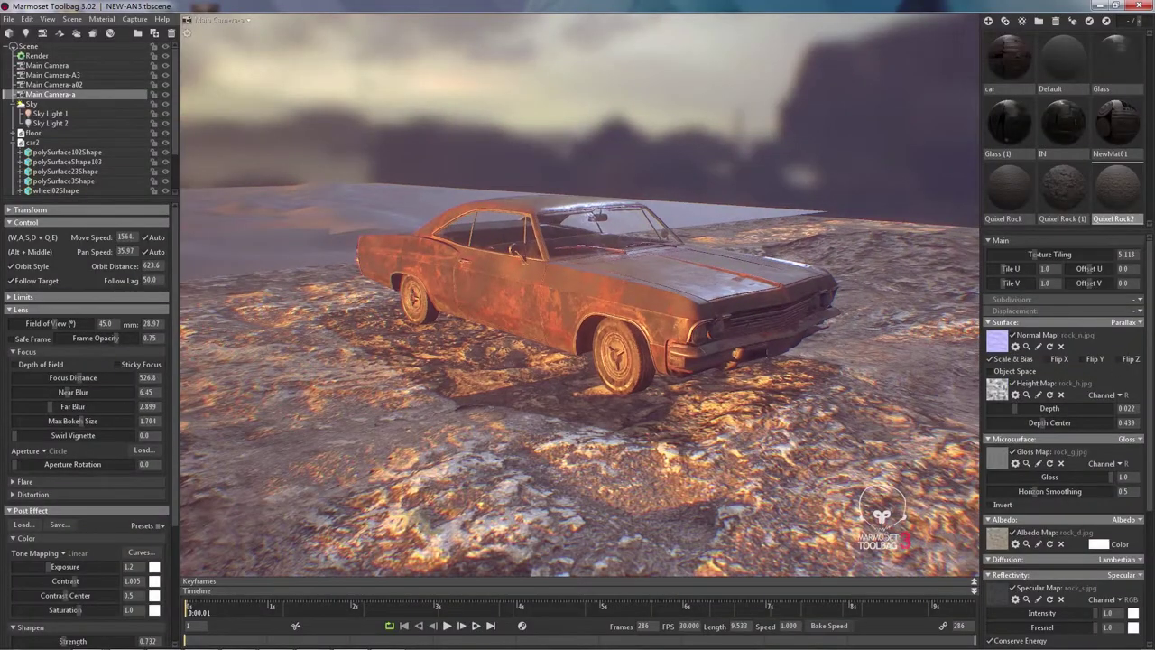
Step: Compare the Normals surface type with Parallax on the rock material, keeping Parallax with a depth of 0.045
{"action": "left_click", "coordinate": [1139, 322]}
{"action": "left_click", "coordinate": [1139, 336]}
{"action": "left_click", "coordinate": [1139, 322]}
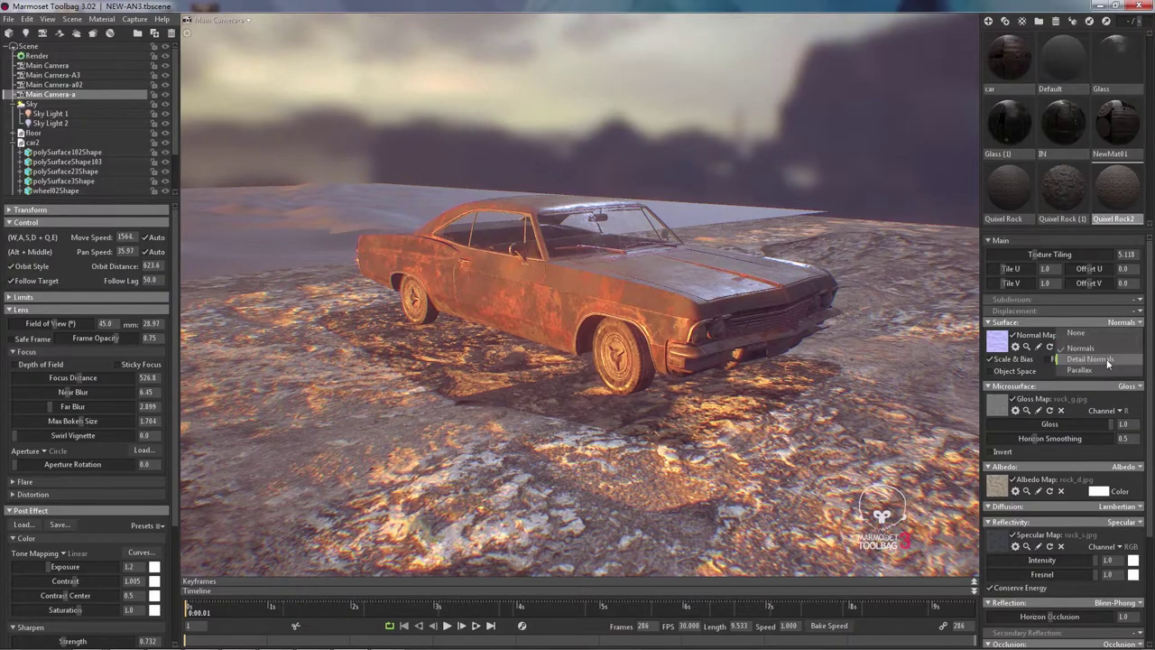
{"action": "left_click", "coordinate": [1100, 365]}
{"action": "left_click_drag", "start_coordinate": [1047, 362], "coordinate": [1026, 363]}
{"action": "left_click_drag", "start_coordinate": [713, 451], "coordinate": [788, 415], "text": "alt"}
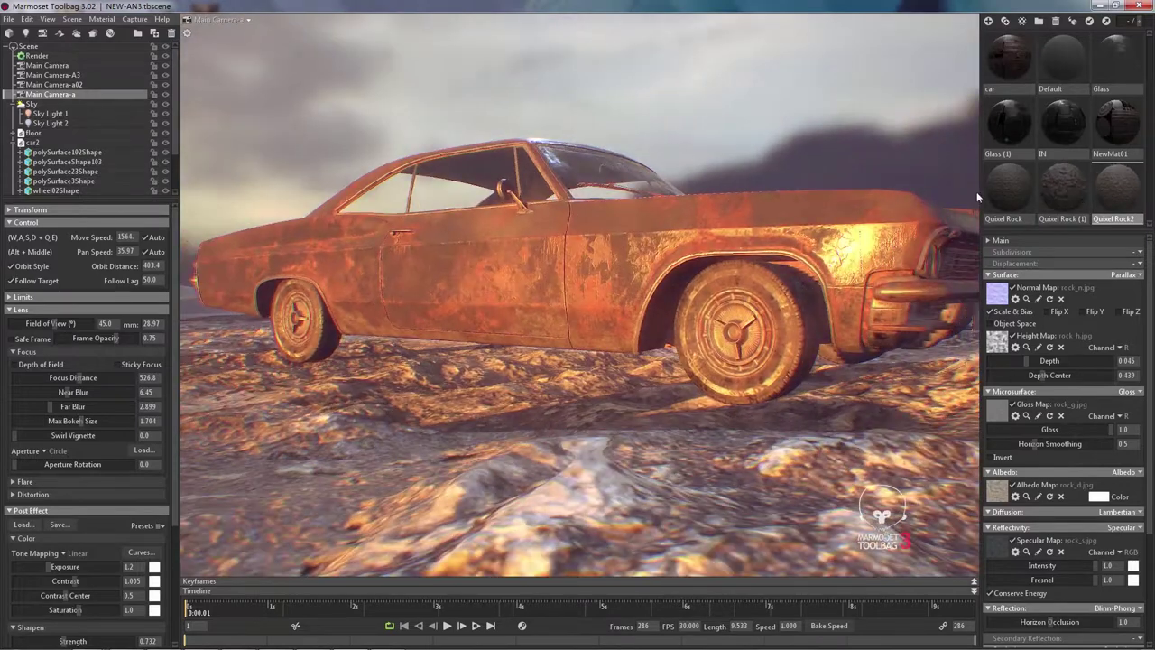
Step: Darken the albedo color of the Quixel Rock2 material to grey
{"action": "left_click", "coordinate": [1071, 194]}
{"action": "left_click", "coordinate": [1112, 195]}
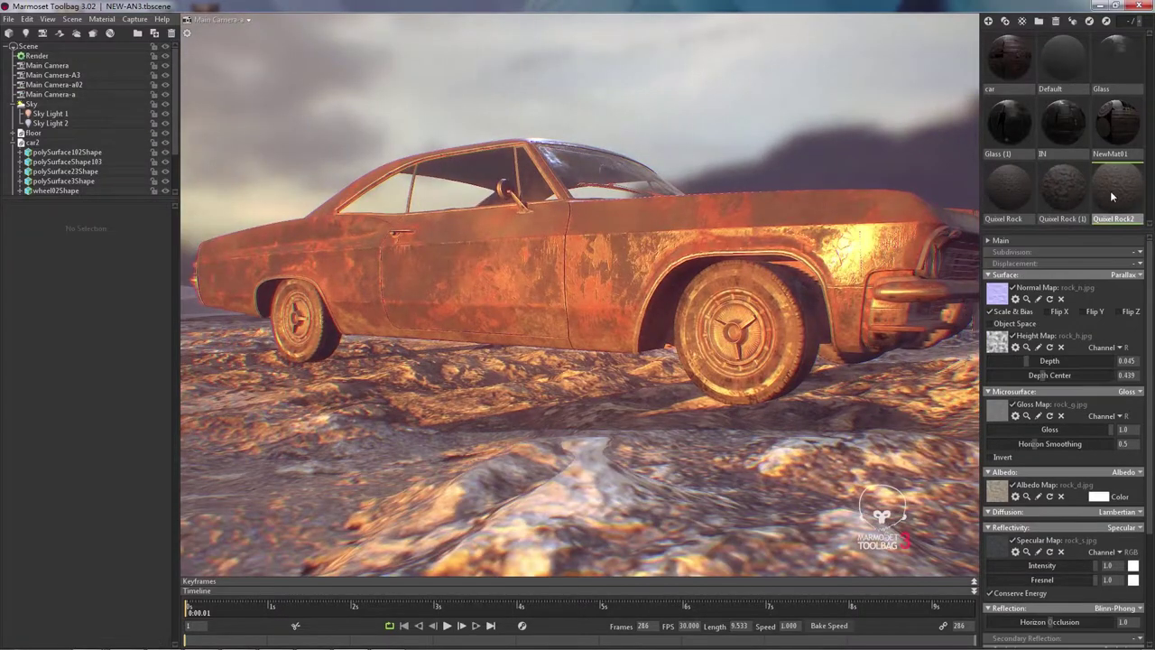
{"action": "left_click", "coordinate": [1095, 497]}
{"action": "left_click_drag", "start_coordinate": [221, 512], "coordinate": [161, 532]}
{"action": "scroll", "coordinate": [578, 462], "scroll_direction": "down", "scroll_amount": 5}
{"action": "left_click_drag", "start_coordinate": [578, 461], "coordinate": [559, 405]}
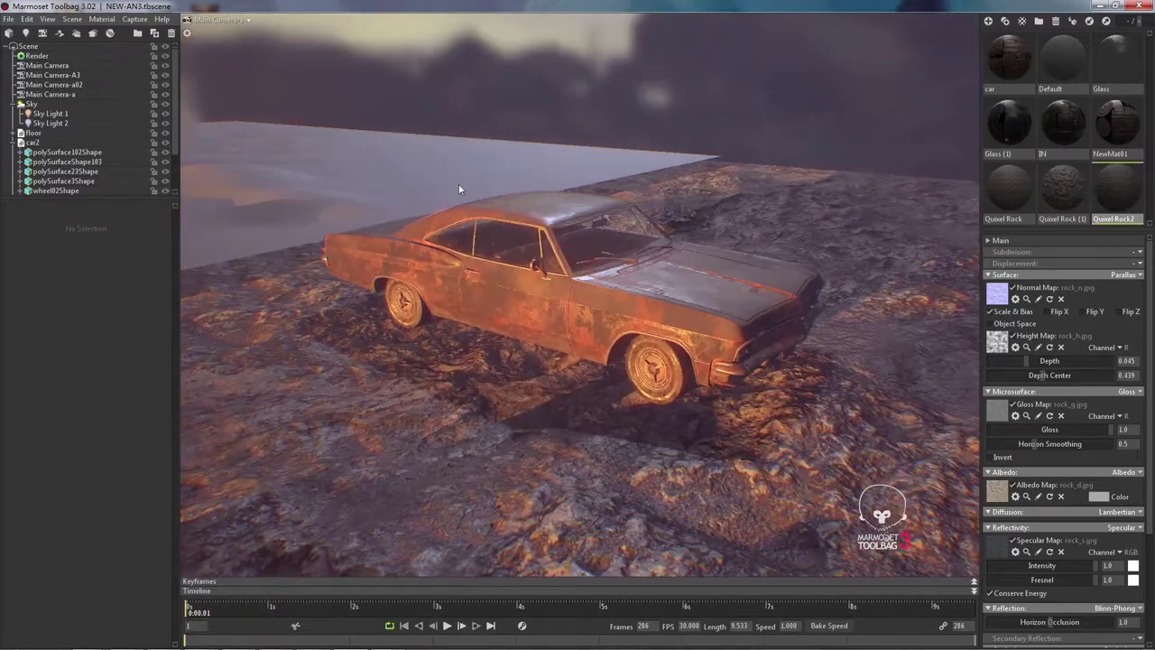
Step: Apply the Quixel Rock2 material to the remaining bare ground behind the car and toggle its height map for comparison
{"action": "left_click_drag", "start_coordinate": [458, 190], "coordinate": [921, 263]}
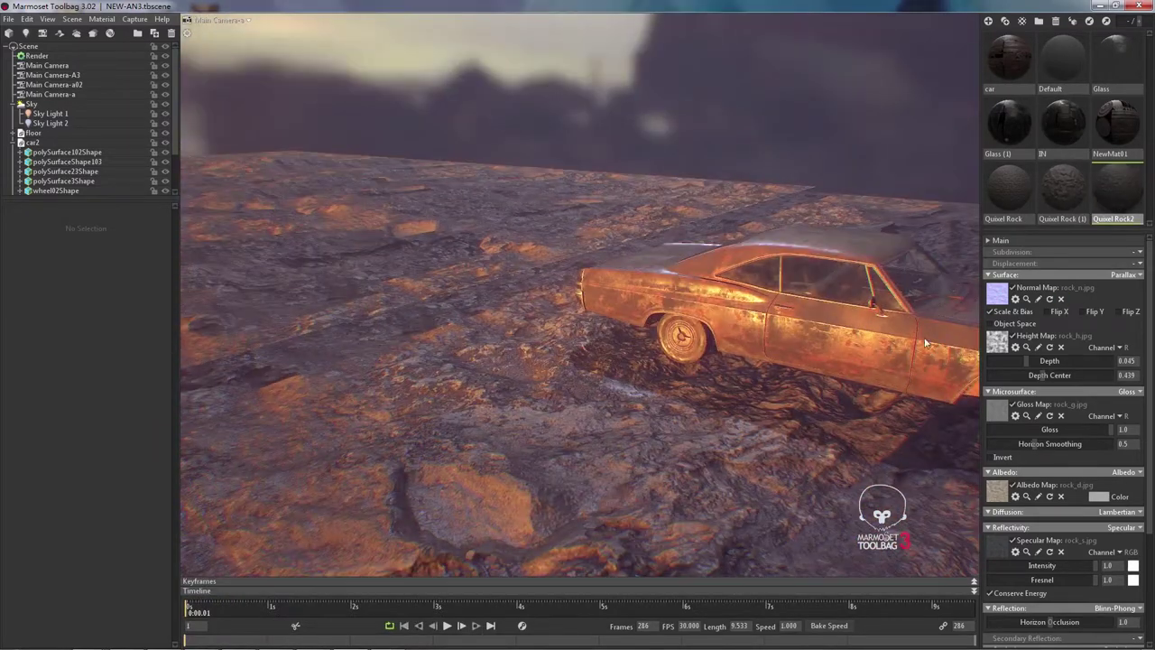
{"action": "left_click_drag", "start_coordinate": [703, 304], "coordinate": [938, 327]}
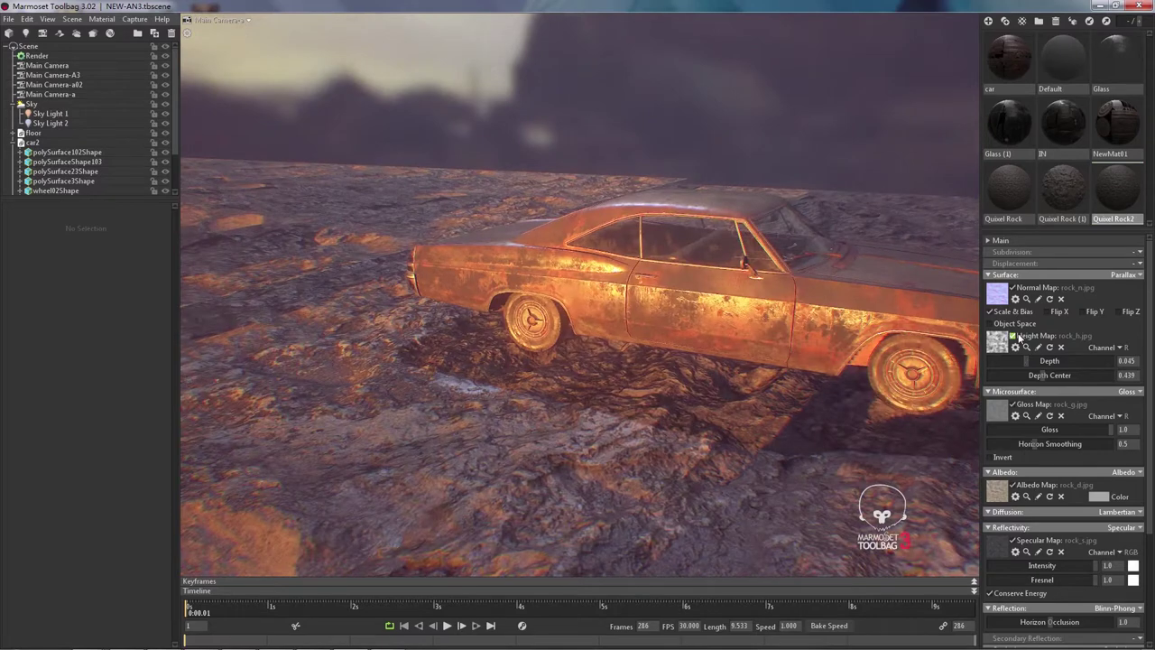
{"action": "left_click", "coordinate": [1019, 336]}
{"action": "left_click", "coordinate": [1019, 336]}
Step: Duplicate the Quixel Rock2 material and apply the copy to the ground area behind the car
{"action": "right_click", "coordinate": [1117, 198]}
{"action": "left_click", "coordinate": [1117, 219]}
{"action": "scroll", "coordinate": [1083, 200], "scroll_direction": "down", "scroll_amount": 1}
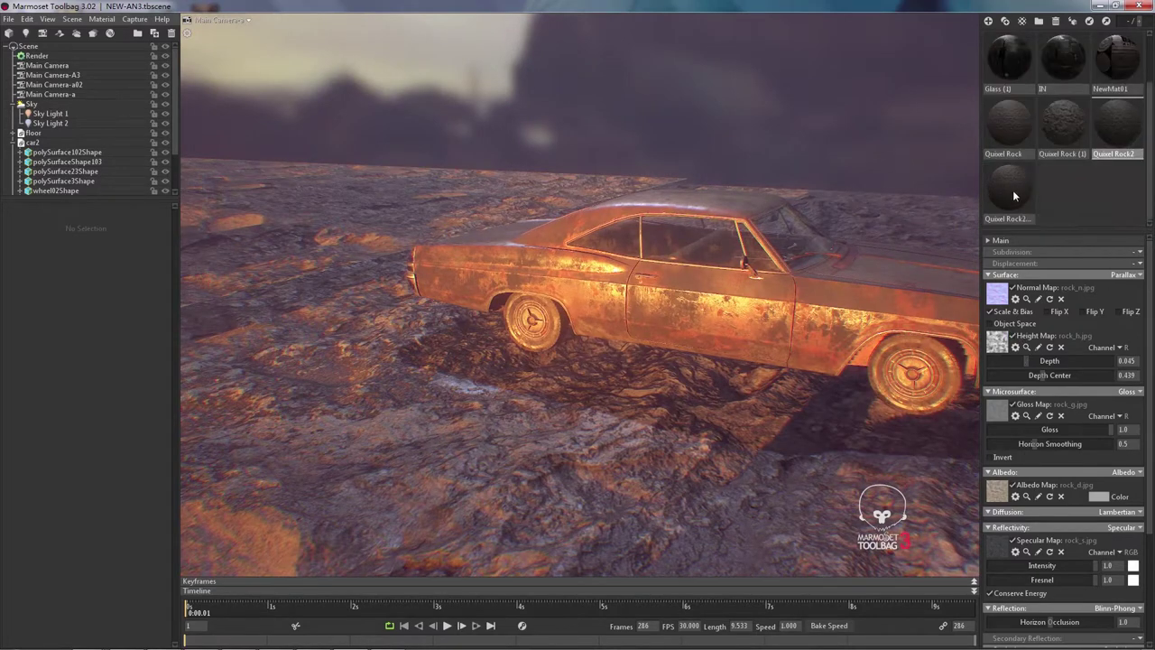
{"action": "middle_click_drag", "start_coordinate": [231, 233], "coordinate": [564, 296]}
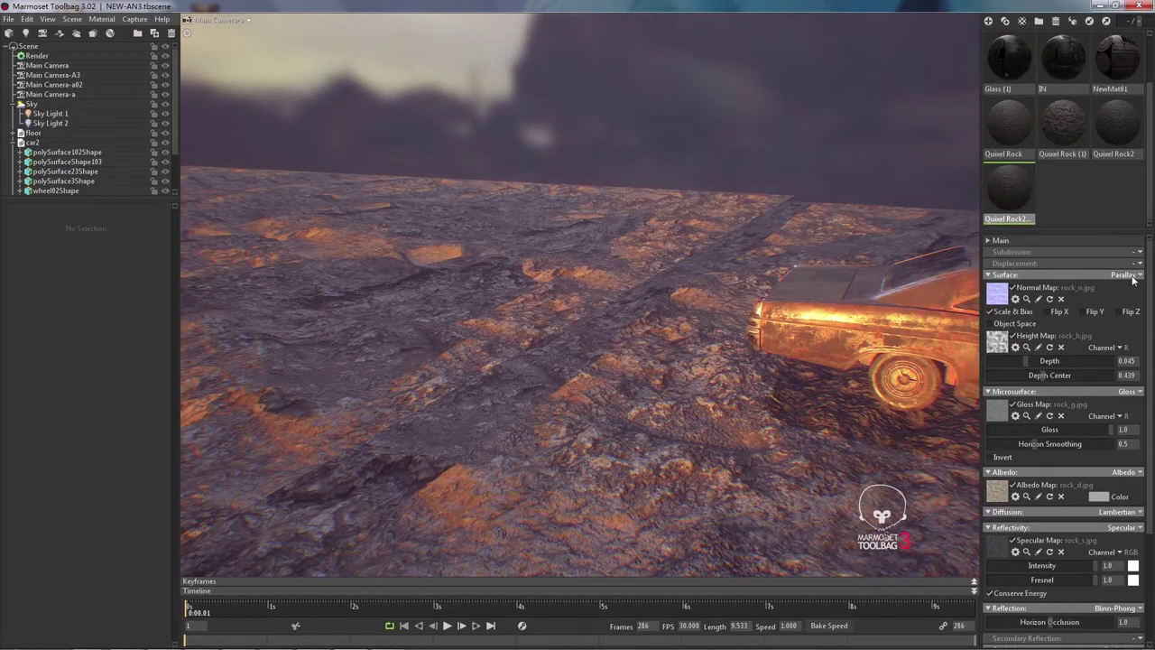
Step: Locate the rock_h height map in XnView's textures folder and switch the copied rock material's surface type to Normals
{"action": "left_click", "coordinate": [1029, 349]}
{"action": "left_click", "coordinate": [481, 253]}
{"action": "left_click", "coordinate": [481, 253]}
{"action": "left_click", "coordinate": [1039, 349]}
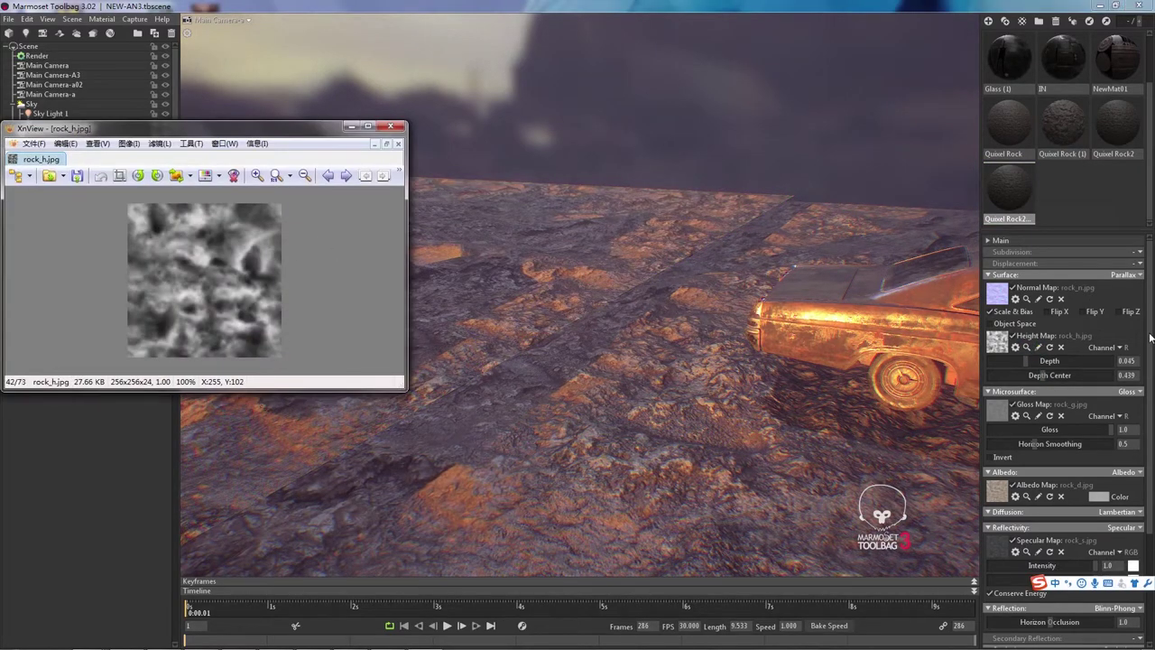
{"action": "left_click", "coordinate": [1126, 279]}
{"action": "left_click", "coordinate": [1066, 305]}
{"action": "double_click", "coordinate": [280, 241]}
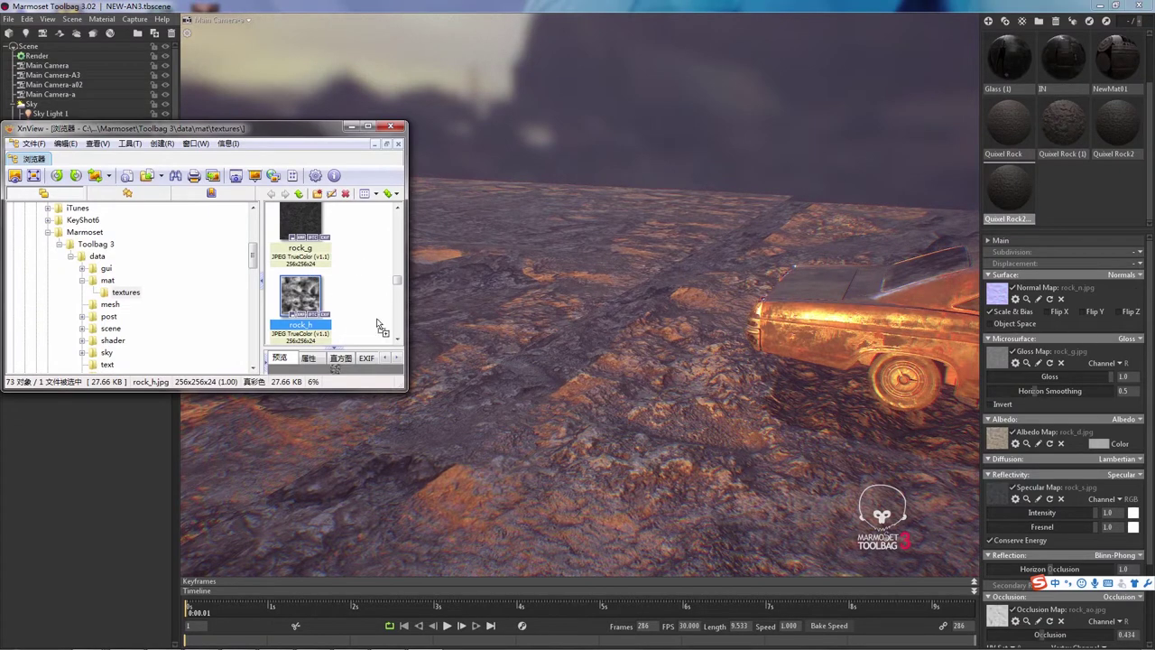
Step: Enable Height displacement with Flat subdivision on the copied rock material, using rock_h as its displacement map
{"action": "left_click", "coordinate": [1128, 262]}
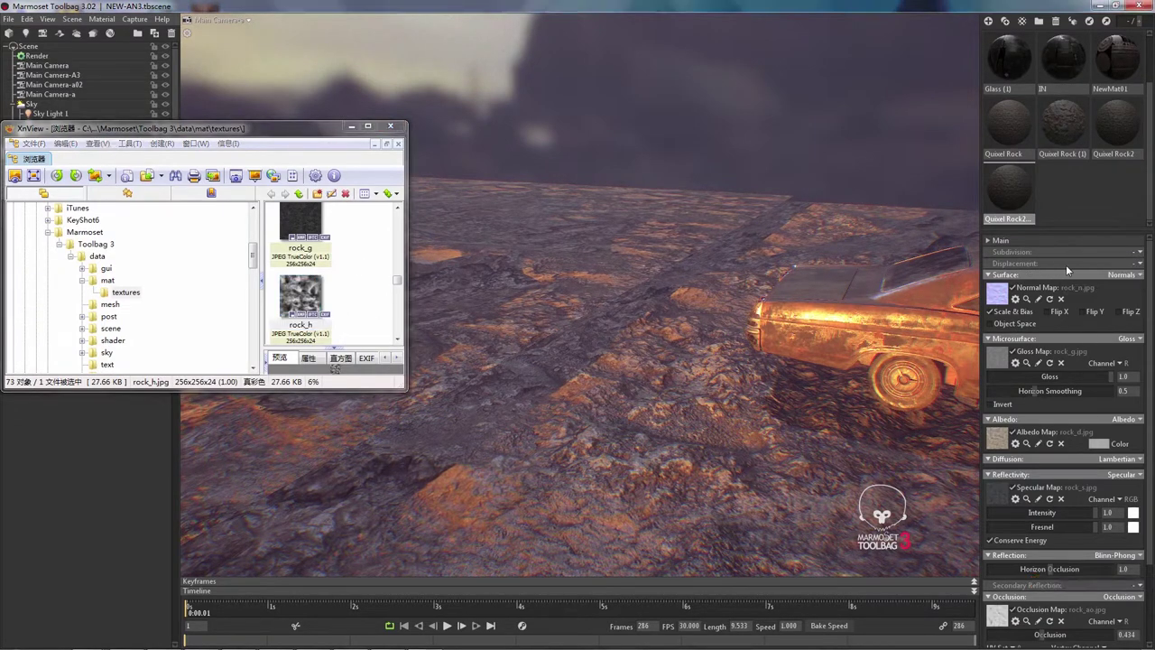
{"action": "left_click", "coordinate": [1140, 265]}
{"action": "left_click", "coordinate": [1109, 290]}
{"action": "left_click", "coordinate": [1128, 255]}
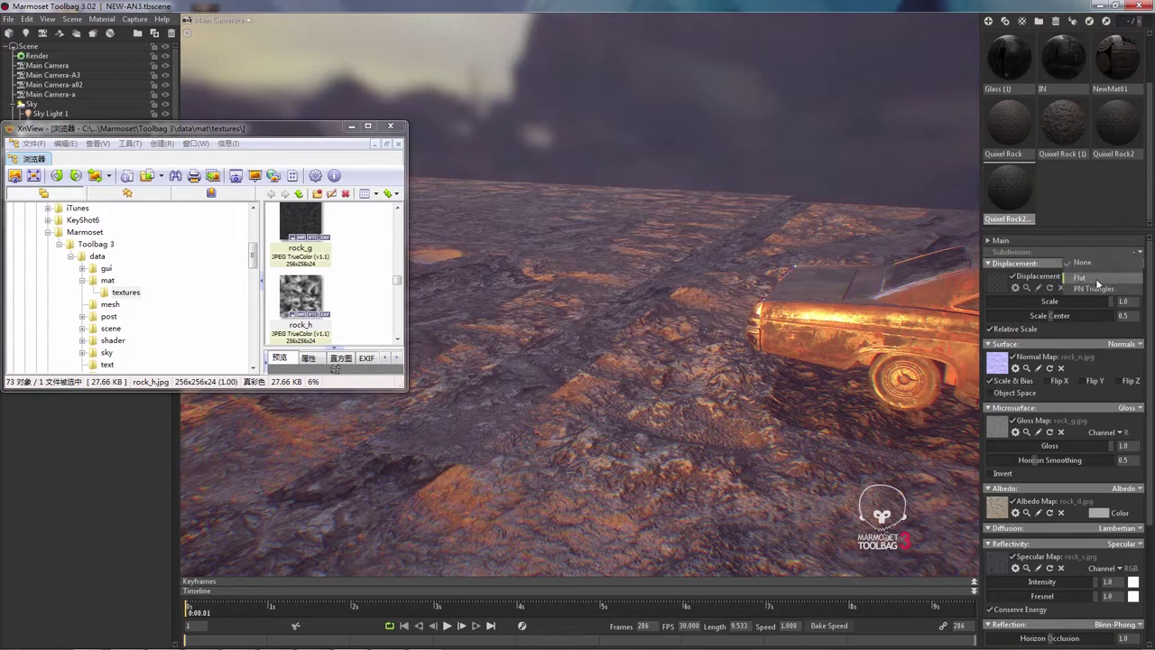
{"action": "left_click", "coordinate": [1097, 279]}
{"action": "left_click_drag", "start_coordinate": [300, 296], "coordinate": [997, 301]}
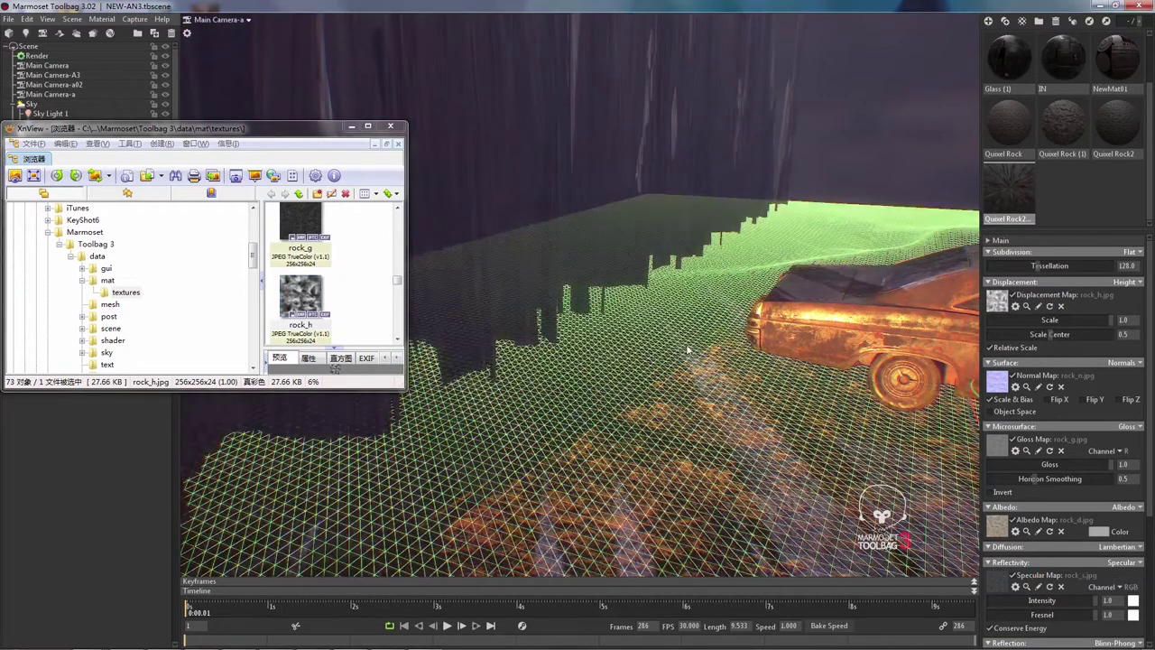
Step: Set the copied rock material's displacement scale to 0.021, texture tiling to 3.18 and tessellation to 226.7, and dismiss XnView
{"action": "left_click_drag", "start_coordinate": [1064, 322], "coordinate": [1017, 321]}
{"action": "left_click", "coordinate": [1039, 241]}
{"action": "mouse_move", "coordinate": [1036, 255]}
{"action": "left_mouse_down"}
{"action": "mouse_move", "coordinate": [1015, 255]}
{"action": "mouse_move", "coordinate": [1028, 255]}
{"action": "left_mouse_up"}
{"action": "left_click_drag", "start_coordinate": [1038, 315], "coordinate": [1046, 316]}
{"action": "left_click_drag", "start_coordinate": [1029, 371], "coordinate": [1024, 370]}
{"action": "left_click_drag", "start_coordinate": [710, 241], "coordinate": [600, 245], "text": "alt"}
{"action": "left_click", "coordinate": [352, 127]}
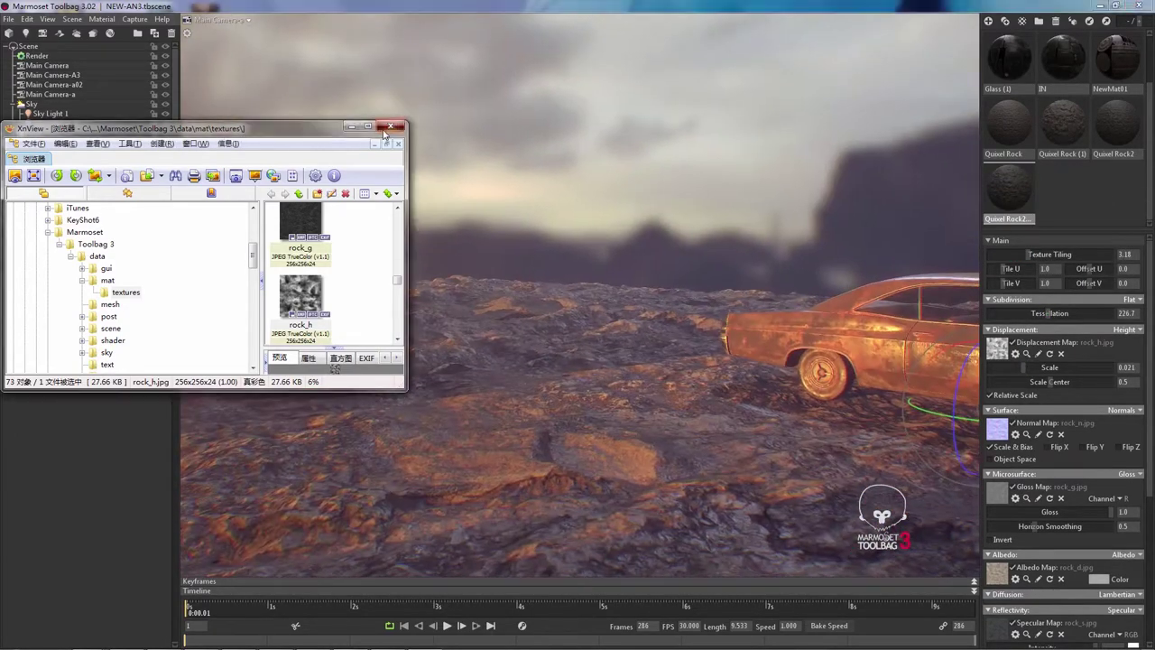
Step: Apply the Quixel Rock2 material and its displaced copy in turn to the ground behind the car for comparison
{"action": "scroll", "coordinate": [572, 306], "scroll_direction": "down", "scroll_amount": 5}
{"action": "left_click_drag", "start_coordinate": [572, 305], "coordinate": [657, 331], "text": "alt"}
{"action": "scroll", "coordinate": [657, 330], "scroll_direction": "up", "scroll_amount": 5}
{"action": "left_click_drag", "start_coordinate": [1118, 129], "coordinate": [568, 256]}
{"action": "left_click_drag", "start_coordinate": [1009, 188], "coordinate": [532, 291]}
{"action": "left_click_drag", "start_coordinate": [532, 291], "coordinate": [622, 293], "text": "alt"}
Step: Select the ground mesh behind the car and lower it slightly to align with the neighbouring ground
{"action": "left_click", "coordinate": [541, 262]}
{"action": "scroll", "coordinate": [483, 147], "scroll_direction": "down", "scroll_amount": 5}
{"action": "left_click_drag", "start_coordinate": [325, 176], "coordinate": [361, 176], "text": "alt"}
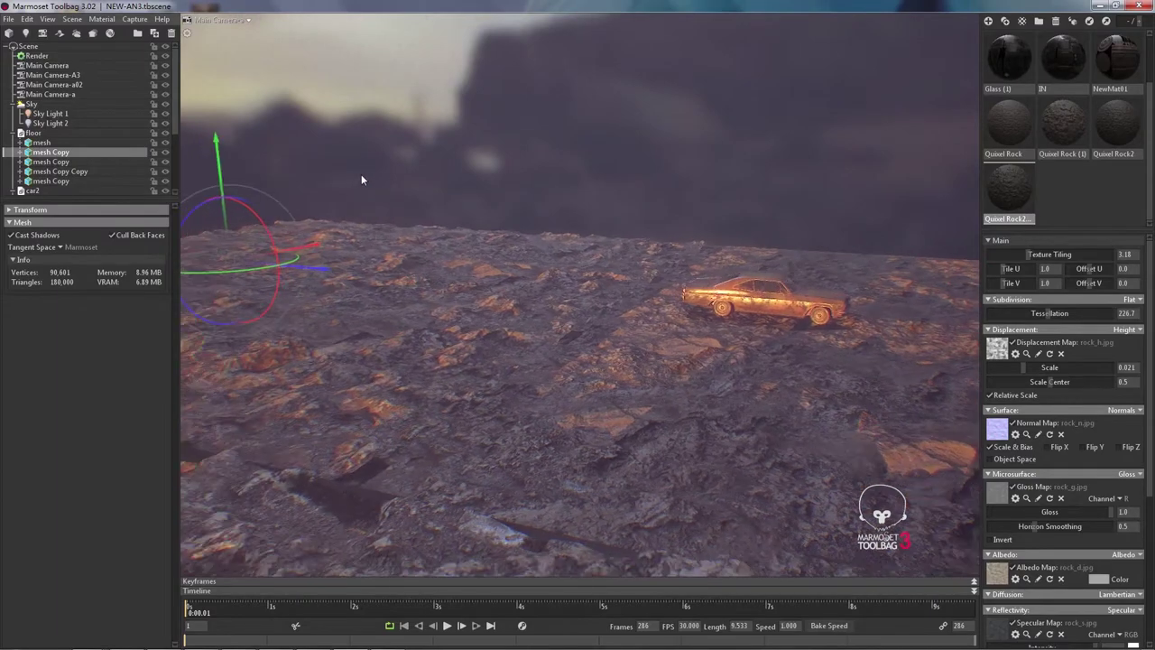
{"action": "left_click_drag", "start_coordinate": [220, 140], "coordinate": [220, 142]}
{"action": "scroll", "coordinate": [716, 304], "scroll_direction": "up", "scroll_amount": 3}
{"action": "left_click_drag", "start_coordinate": [523, 294], "coordinate": [676, 289], "text": "alt"}
{"action": "left_click", "coordinate": [990, 241]}
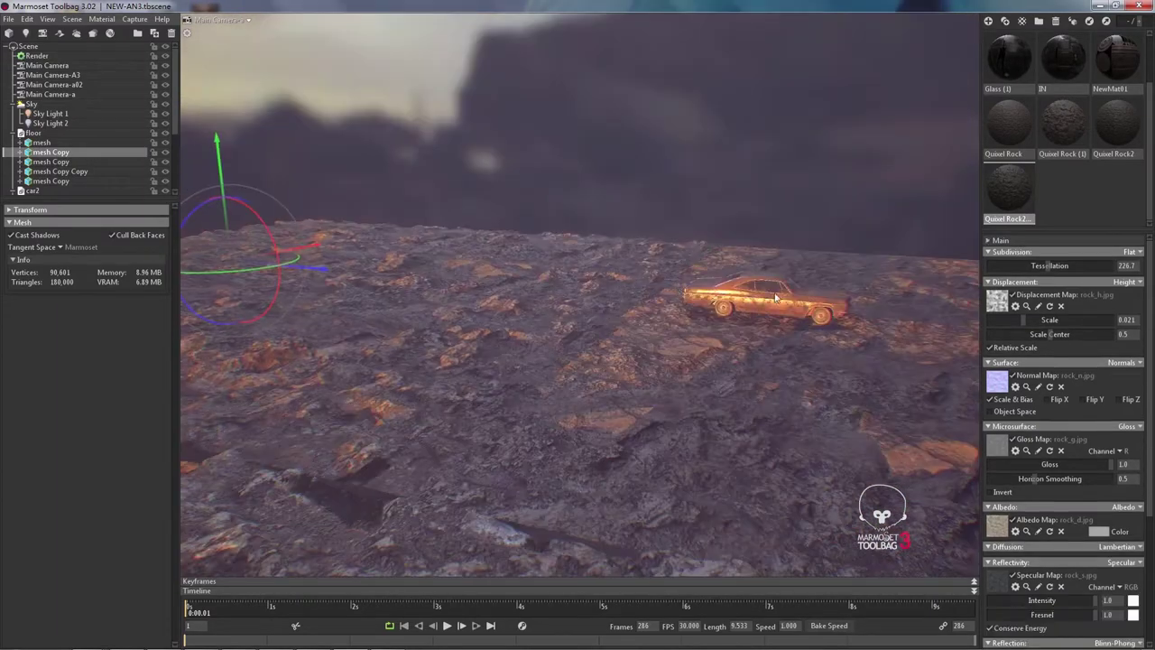
Step: Apply the displaced rock material to the ground under the car and examine its relief up close
{"action": "scroll", "coordinate": [893, 334], "scroll_direction": "up", "scroll_amount": 3}
{"action": "left_click", "coordinate": [742, 379]}
{"action": "scroll", "coordinate": [787, 363], "scroll_direction": "up", "scroll_amount": 4}
{"action": "left_click_drag", "start_coordinate": [743, 380], "coordinate": [698, 254], "text": "alt"}
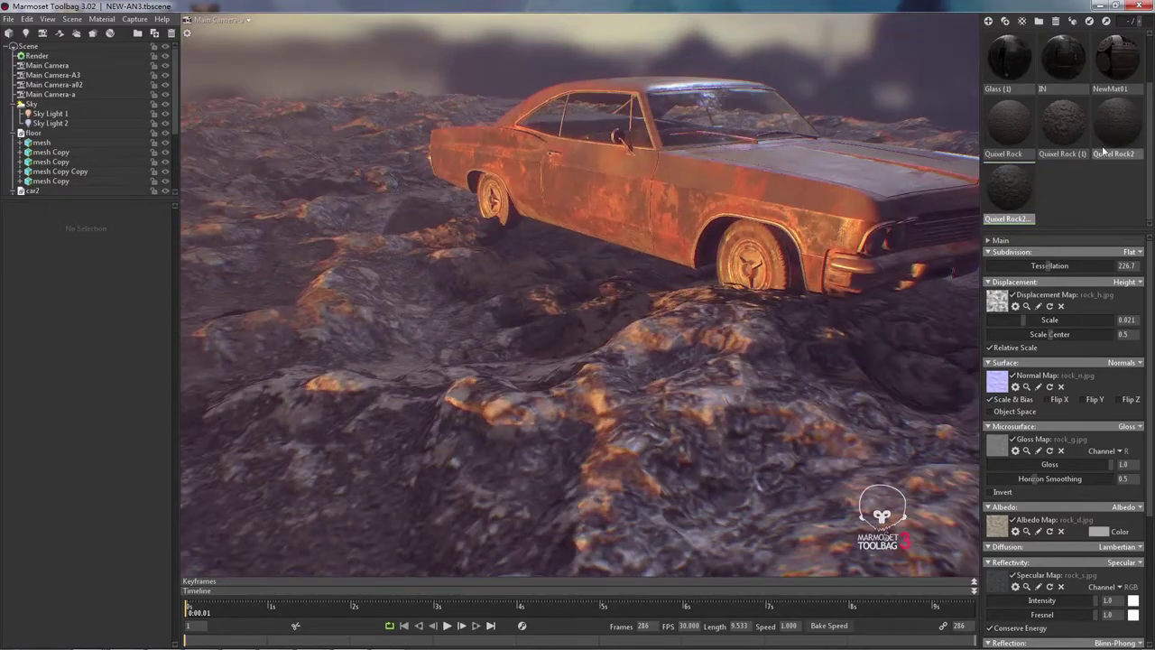
Step: Apply the Quixel Rock (1) material to the ground and delete the Quixel Rock2 material and its copy
{"action": "left_click_drag", "start_coordinate": [686, 361], "coordinate": [744, 348]}
{"action": "left_click_drag", "start_coordinate": [188, 609], "coordinate": [410, 606]}
{"action": "left_click_drag", "start_coordinate": [650, 455], "coordinate": [668, 441]}
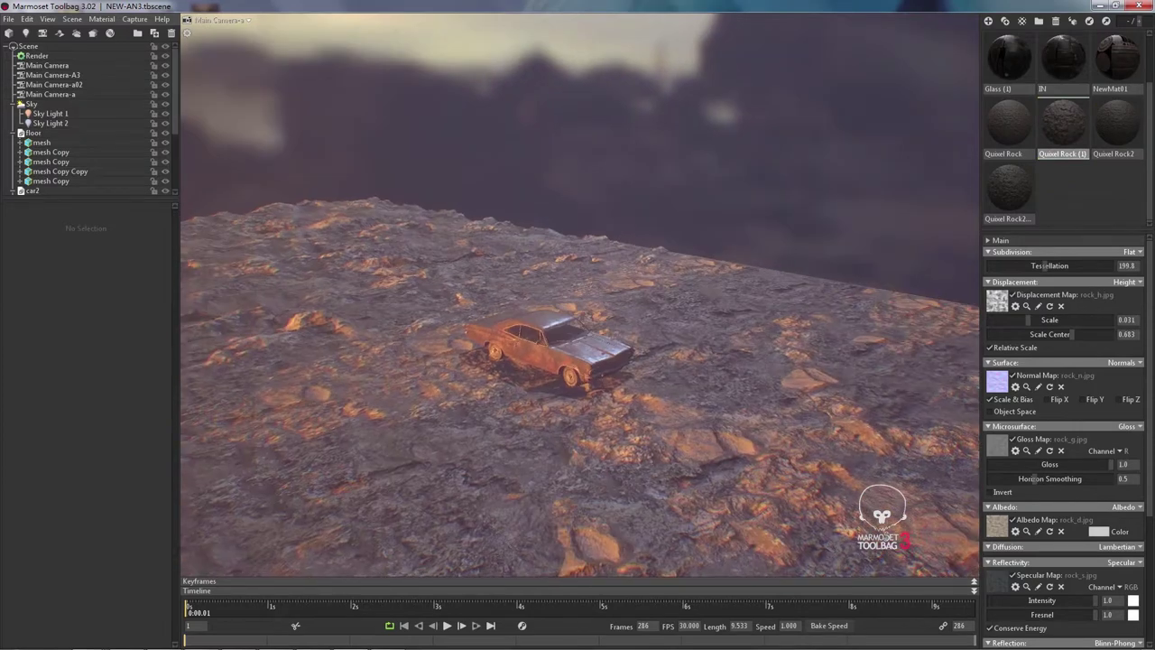
{"action": "right_click", "coordinate": [1090, 122]}
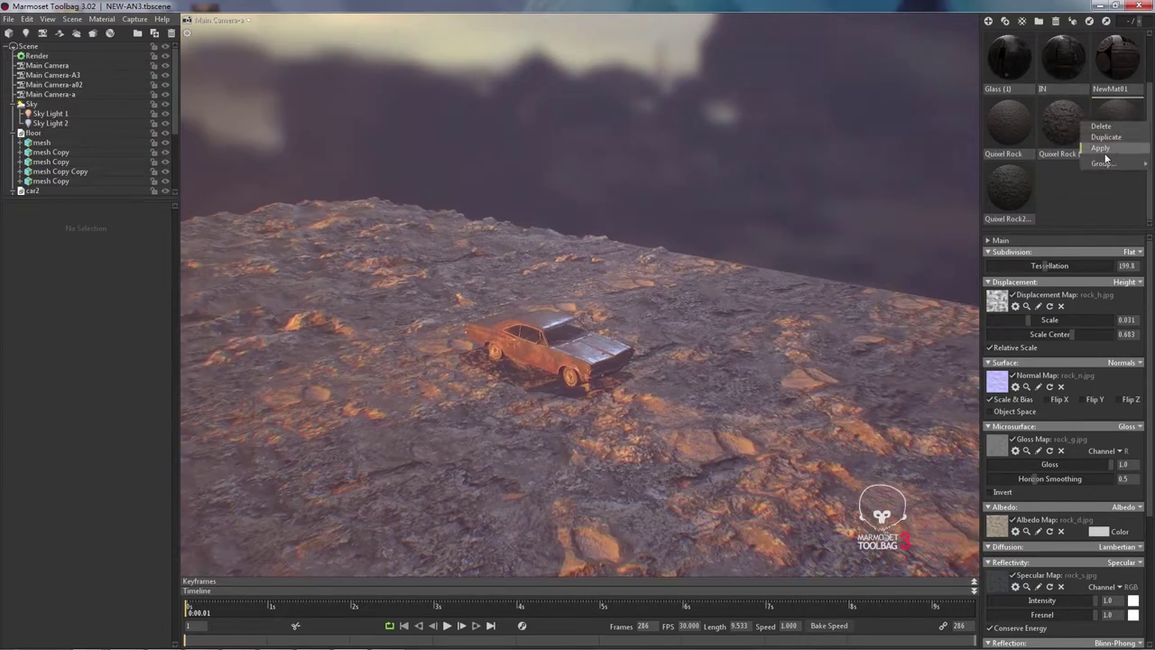
{"action": "left_click", "coordinate": [1106, 127]}
{"action": "right_click", "coordinate": [1106, 192]}
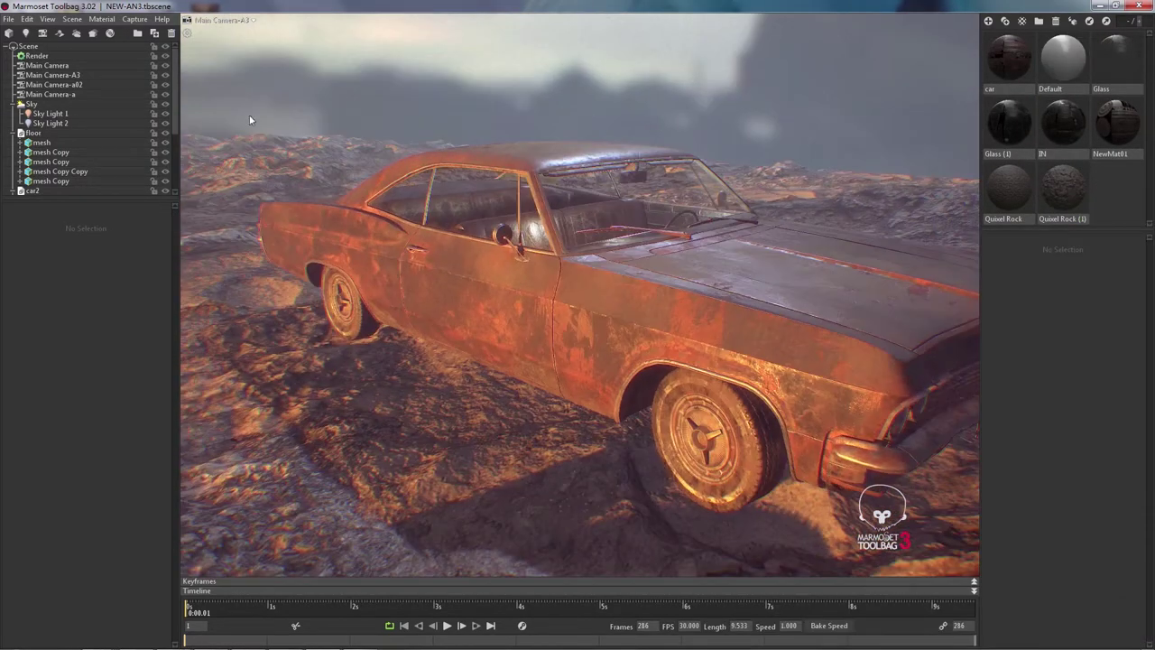
Step: Select the Sky object and toggle its visibility off and on to check its effect on the scene
{"action": "left_click", "coordinate": [84, 105]}
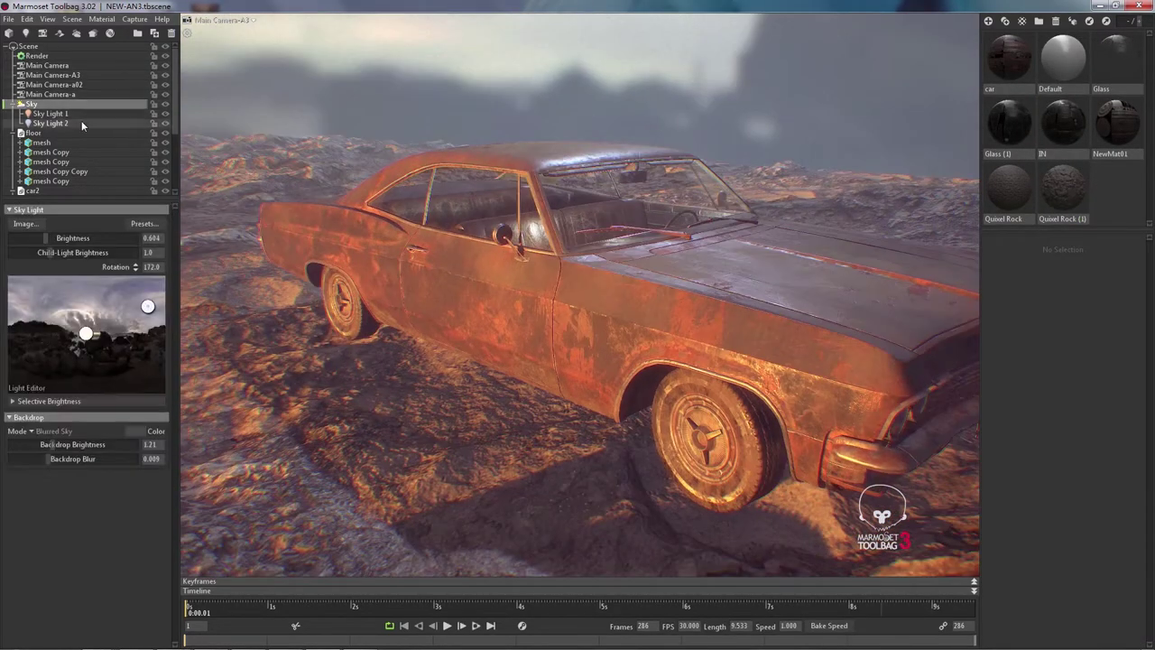
{"action": "scroll", "coordinate": [142, 145], "scroll_direction": "down", "scroll_amount": 3}
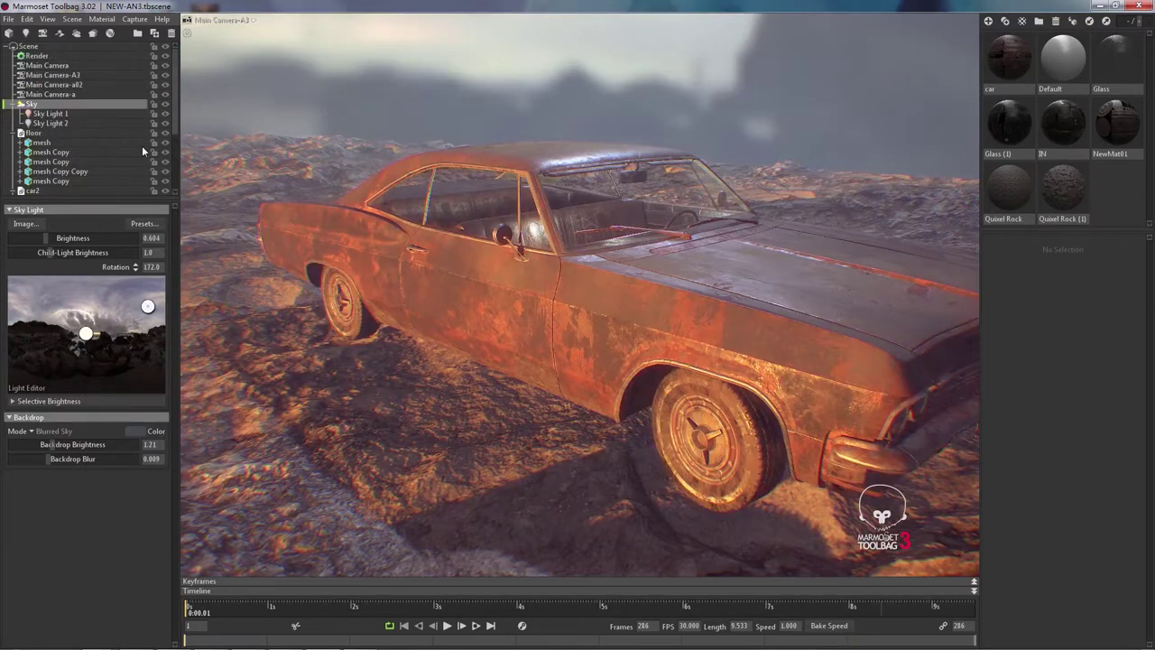
{"action": "left_click", "coordinate": [165, 192]}
{"action": "left_click_drag", "start_coordinate": [632, 316], "coordinate": [542, 316], "text": "alt"}
{"action": "scroll", "coordinate": [118, 127], "scroll_direction": "up", "scroll_amount": 2}
{"action": "left_click", "coordinate": [164, 65]}
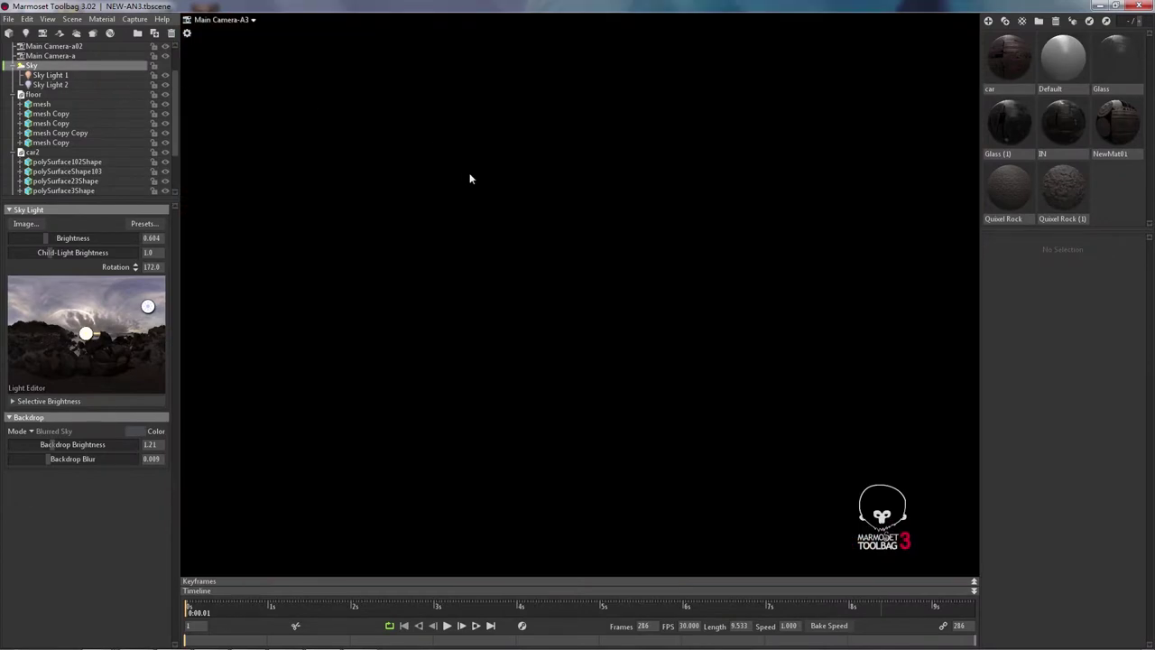
{"action": "left_click", "coordinate": [165, 66]}
Step: Hide Sky Light 1 and Sky Light 2 and view the car from the front under the sky lighting alone
{"action": "left_click", "coordinate": [166, 76]}
{"action": "left_click", "coordinate": [165, 85]}
{"action": "left_click_drag", "start_coordinate": [614, 262], "coordinate": [357, 203], "text": "alt"}
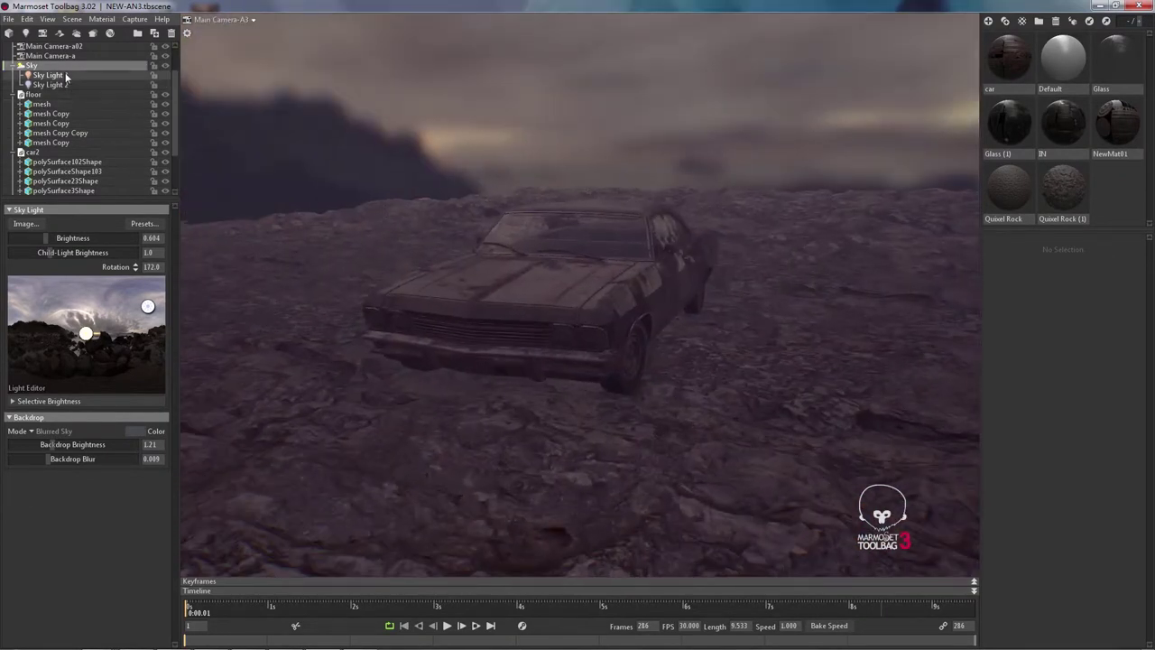
Step: Browse the sky light presets and close the browser without choosing another sky
{"action": "left_click", "coordinate": [143, 224]}
{"action": "scroll", "coordinate": [371, 534], "scroll_direction": "down", "scroll_amount": 2}
{"action": "scroll", "coordinate": [370, 535], "scroll_direction": "up", "scroll_amount": 2}
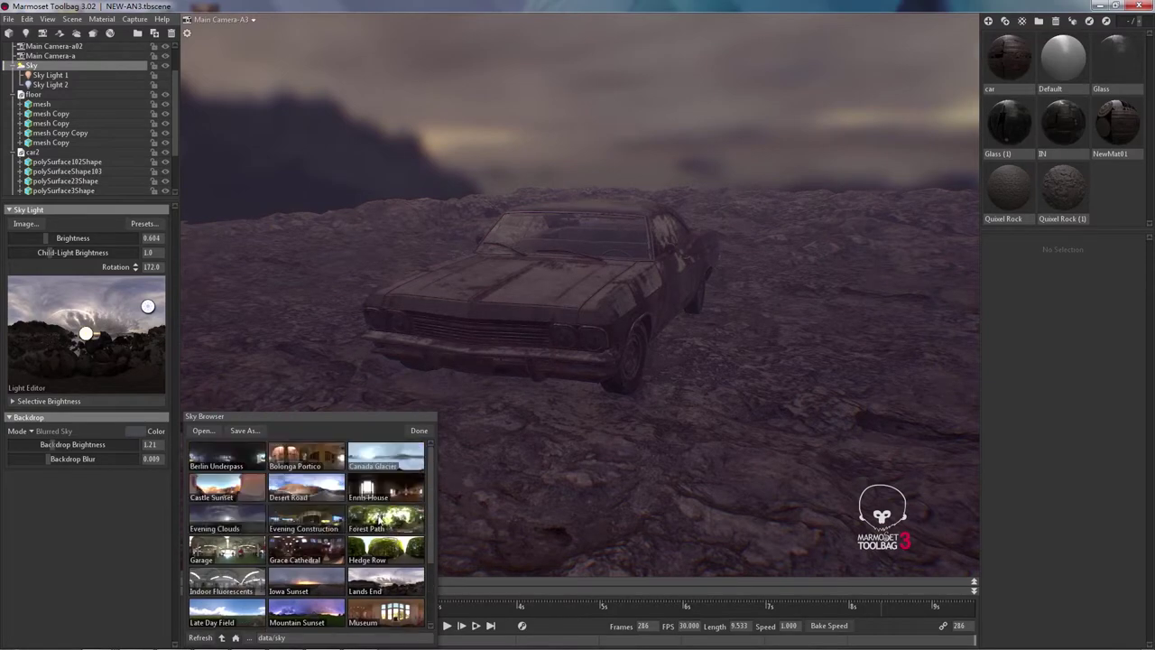
{"action": "scroll", "coordinate": [400, 500], "scroll_direction": "down", "scroll_amount": 1}
{"action": "left_click", "coordinate": [419, 431]}
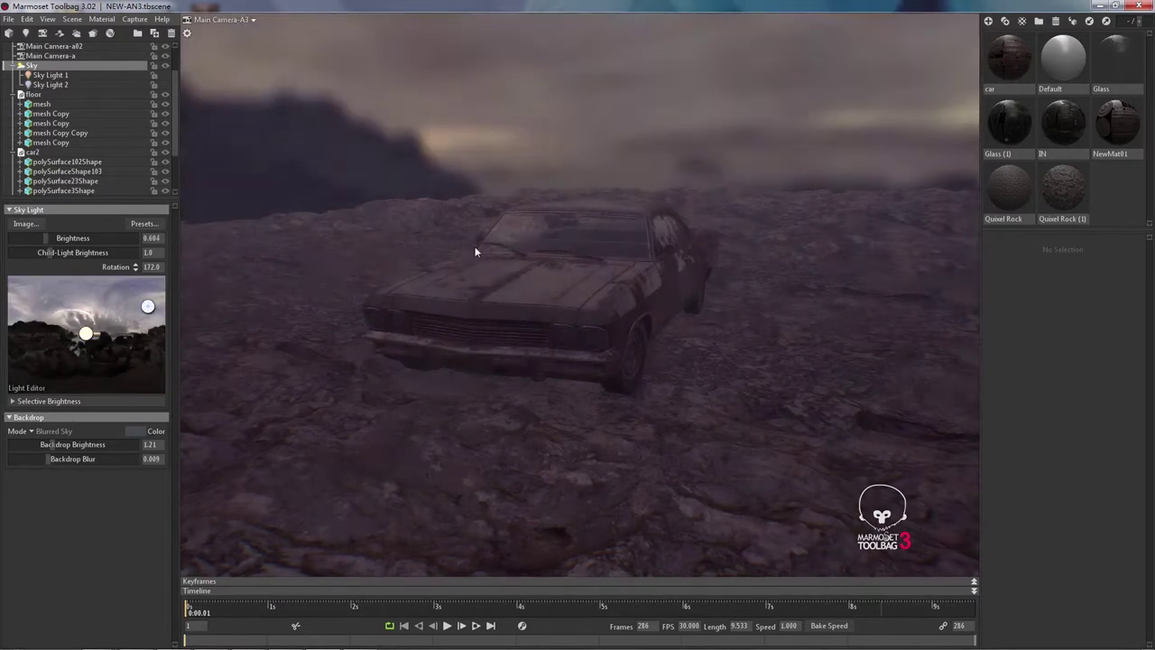
Step: Show Sky Light 1 again and check its effect on the car and rock ground
{"action": "left_click_drag", "start_coordinate": [475, 252], "coordinate": [174, 334]}
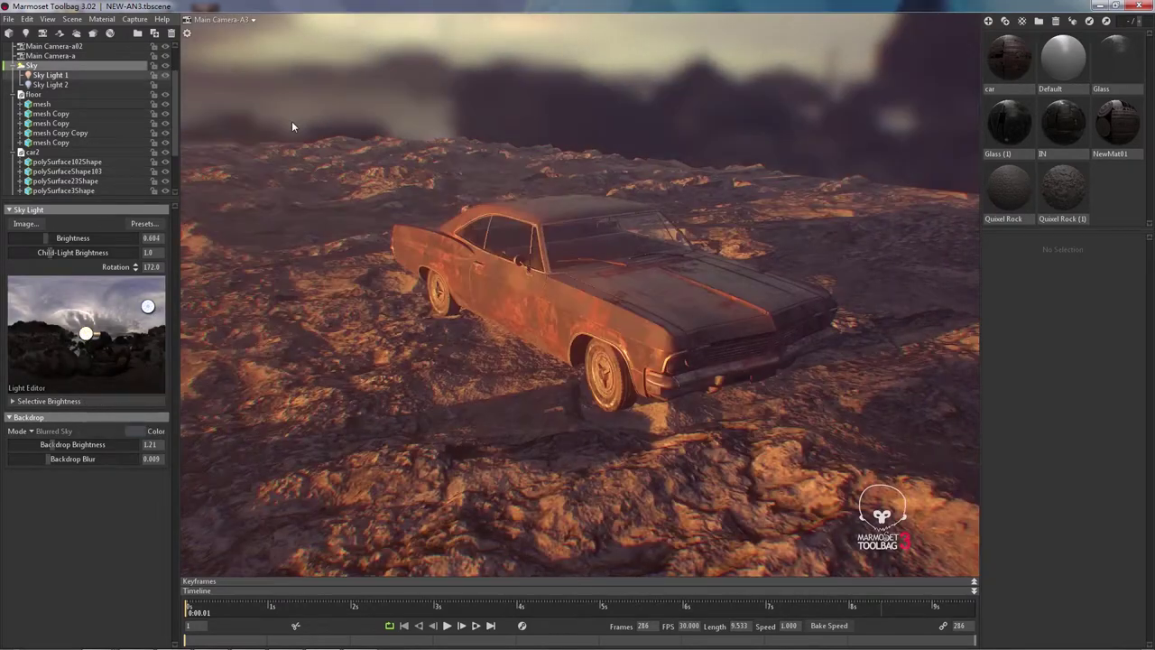
{"action": "scroll", "coordinate": [470, 217], "scroll_direction": "up", "scroll_amount": 3}
{"action": "left_click_drag", "start_coordinate": [361, 180], "coordinate": [407, 208]}
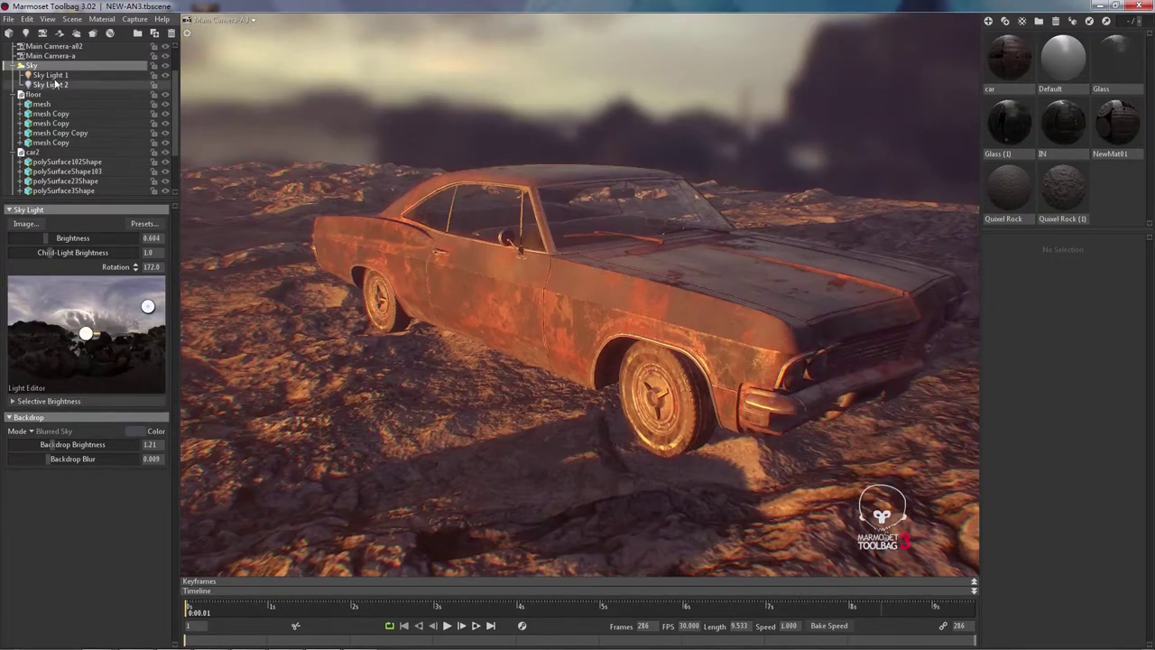
Step: Select Sky Light 1 and examine how it lights the side and front of the car
{"action": "left_click", "coordinate": [54, 76]}
{"action": "left_click_drag", "start_coordinate": [505, 298], "coordinate": [622, 310]}
{"action": "right_click_drag", "start_coordinate": [621, 310], "coordinate": [526, 366]}
{"action": "key", "text": "ctrl+d"}
{"action": "left_click_drag", "start_coordinate": [526, 367], "coordinate": [592, 284]}
{"action": "left_click", "coordinate": [50, 75]}
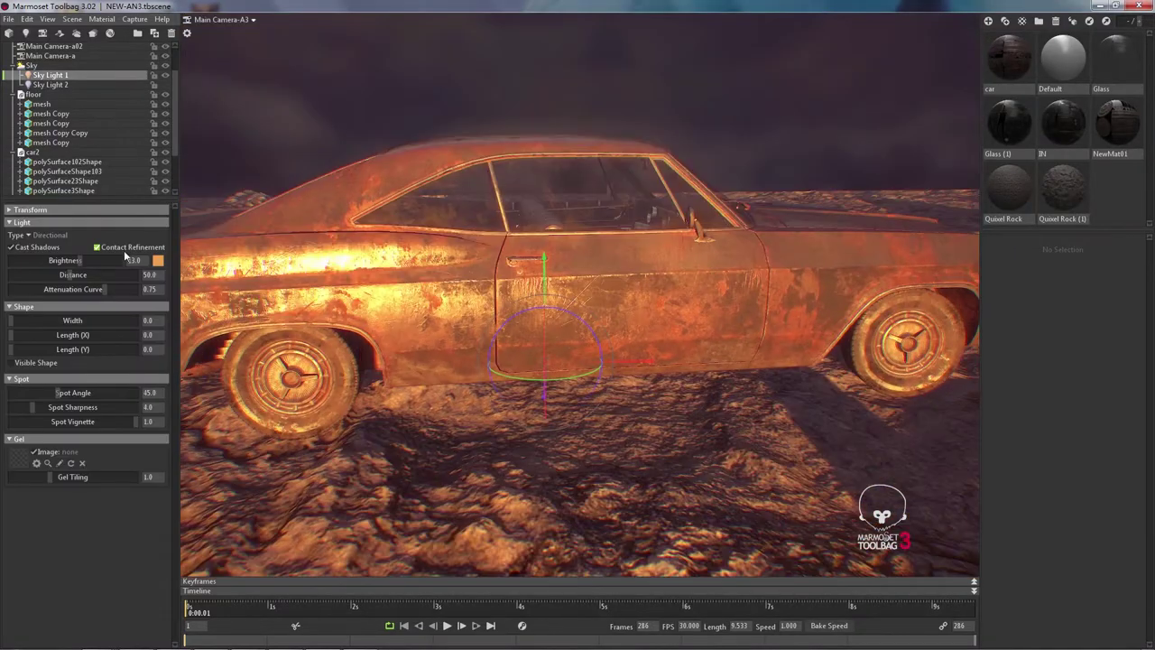
{"action": "left_click_drag", "start_coordinate": [551, 185], "coordinate": [434, 214]}
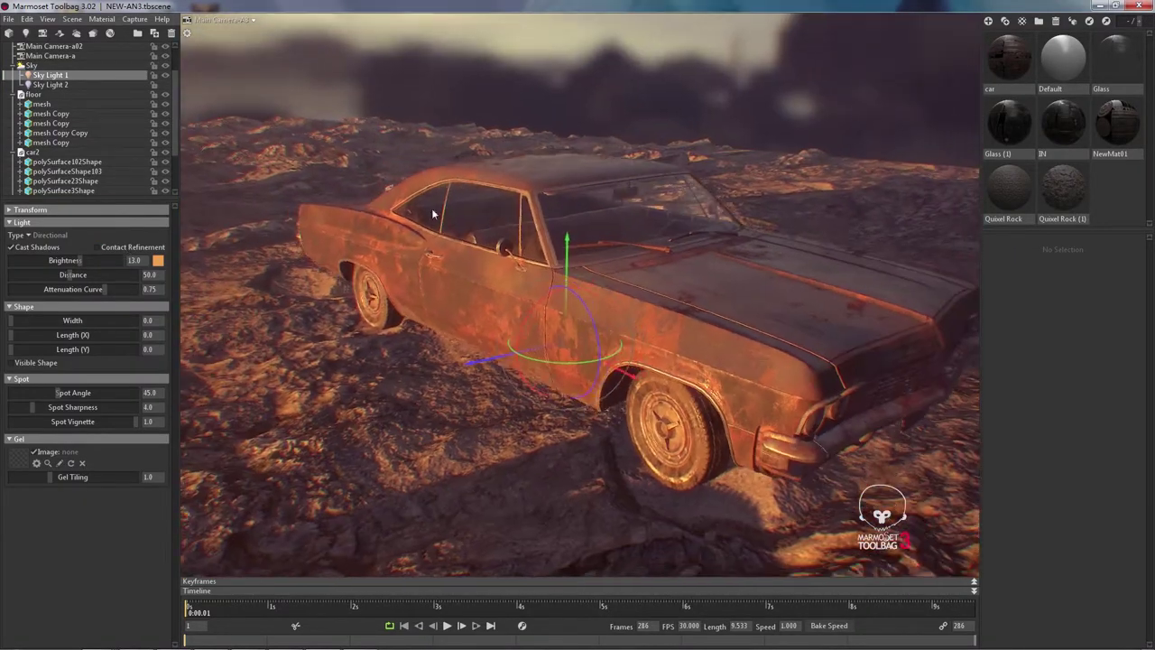
Step: Compare Sky Light 1 with Contact Refinement off and on, leave it enabled, and set the light's Attenuation Curve to 1.0
{"action": "left_click", "coordinate": [112, 248]}
{"action": "left_click", "coordinate": [113, 248]}
{"action": "left_click", "coordinate": [113, 248]}
{"action": "left_click_drag", "start_coordinate": [519, 338], "coordinate": [587, 311]}
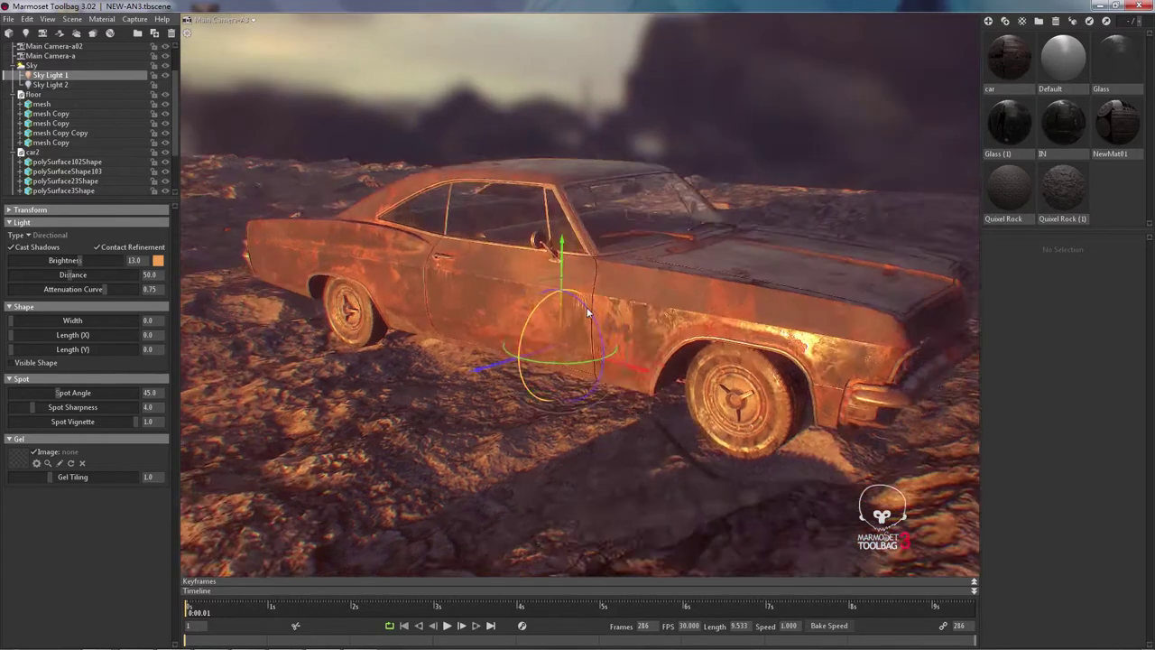
{"action": "scroll", "coordinate": [588, 312], "scroll_direction": "up", "scroll_amount": 3}
{"action": "left_click", "coordinate": [116, 251]}
{"action": "left_click", "coordinate": [116, 246]}
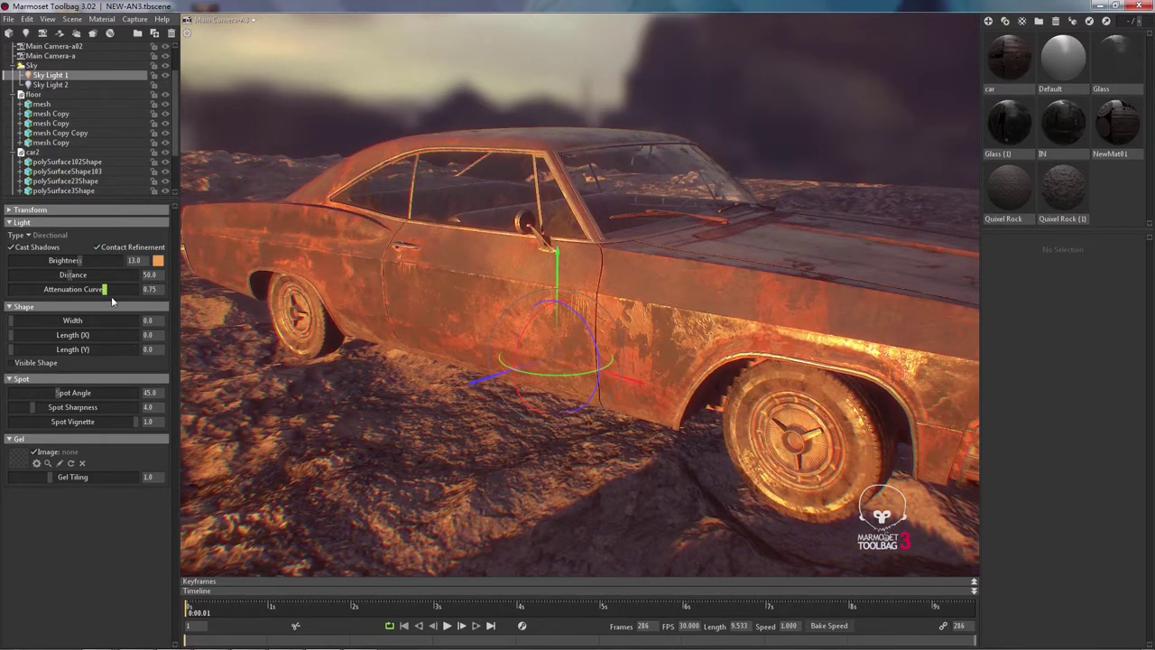
{"action": "right_click_drag", "start_coordinate": [422, 344], "coordinate": [71, 323]}
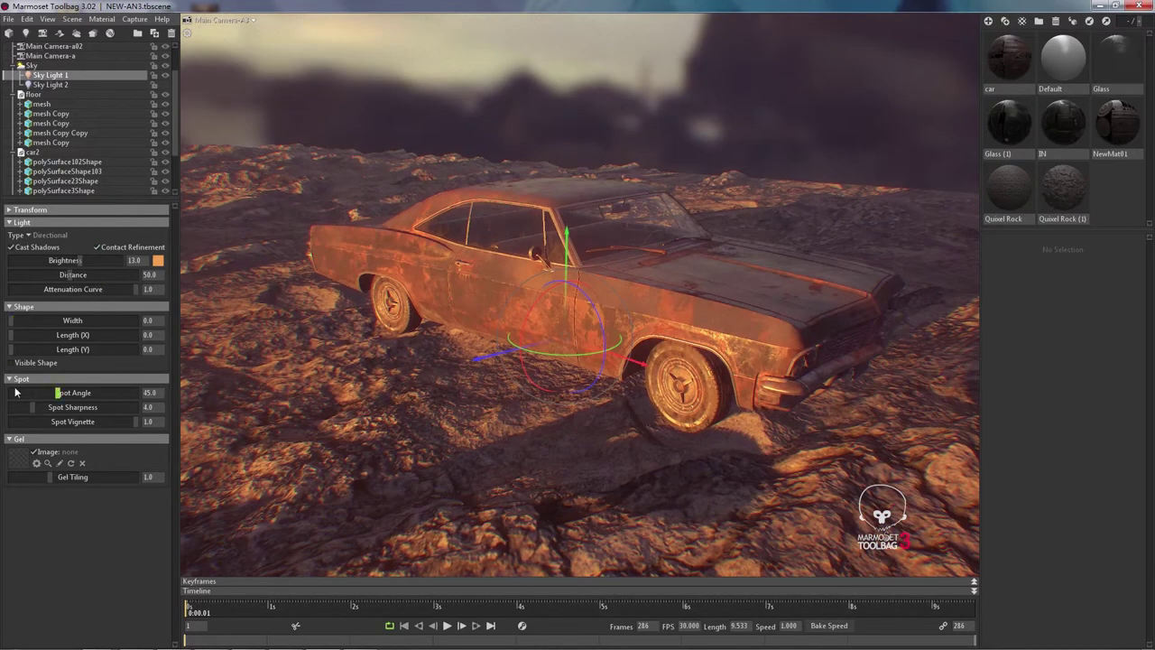
{"action": "mouse_move", "coordinate": [72, 264]}
{"action": "left_mouse_down"}
{"action": "mouse_move", "coordinate": [124, 264]}
{"action": "mouse_move", "coordinate": [75, 265]}
{"action": "left_mouse_up"}
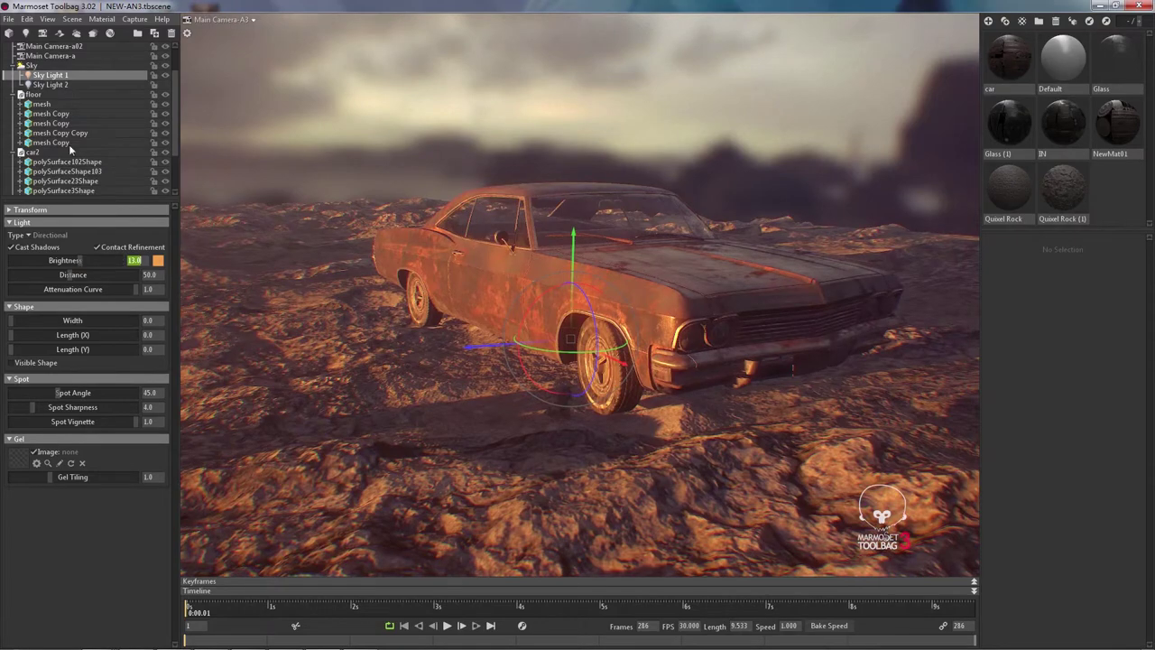
Step: Show Sky Light 2 again, select it, and test its brightness on the shaded side of the car
{"action": "left_click", "coordinate": [165, 85]}
{"action": "left_click", "coordinate": [722, 151]}
{"action": "left_click_drag", "start_coordinate": [721, 150], "coordinate": [656, 242], "text": "alt"}
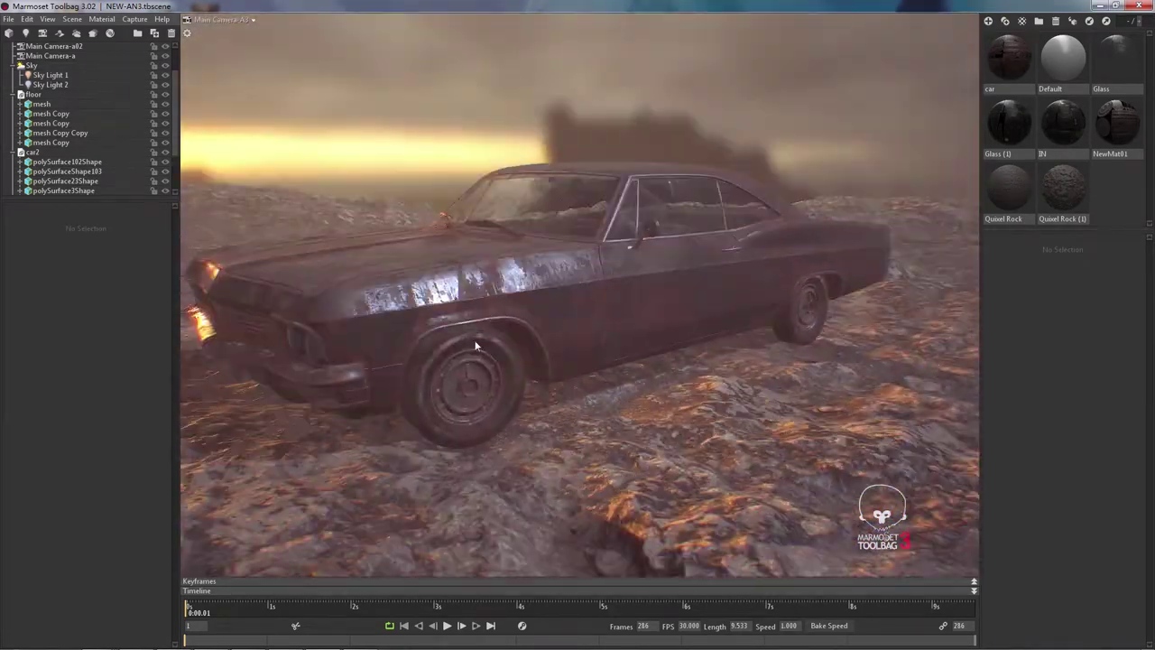
{"action": "left_click", "coordinate": [55, 85]}
{"action": "left_click_drag", "start_coordinate": [61, 263], "coordinate": [72, 261]}
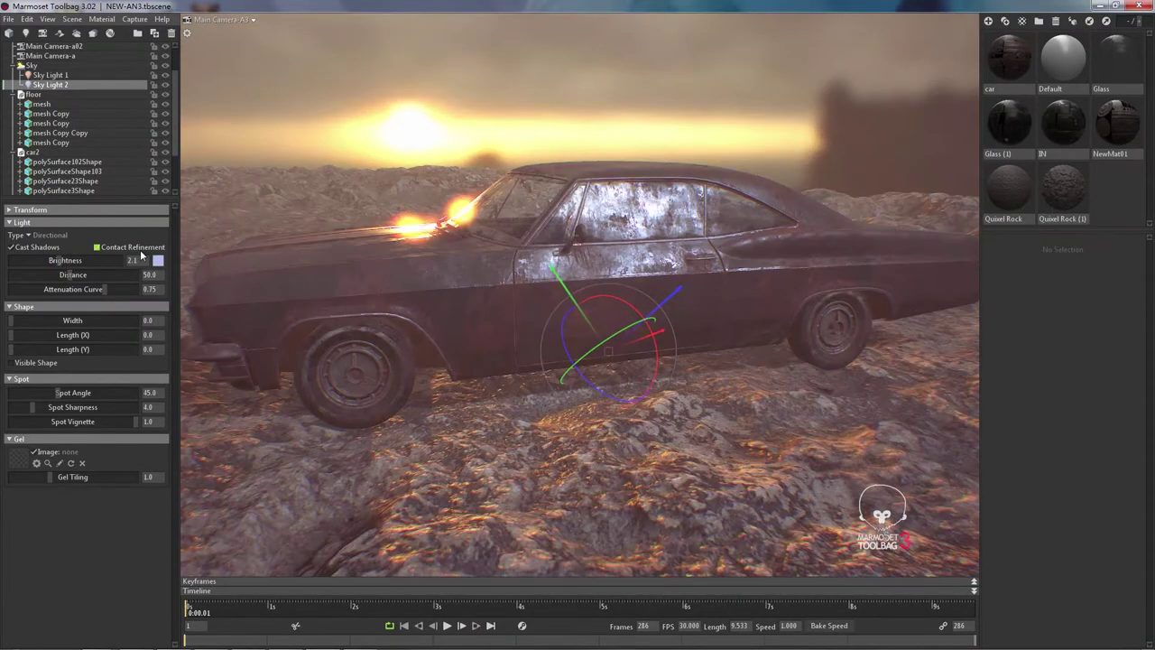
{"action": "left_click_drag", "start_coordinate": [468, 254], "coordinate": [413, 287], "text": "alt"}
{"action": "left_click", "coordinate": [218, 349]}
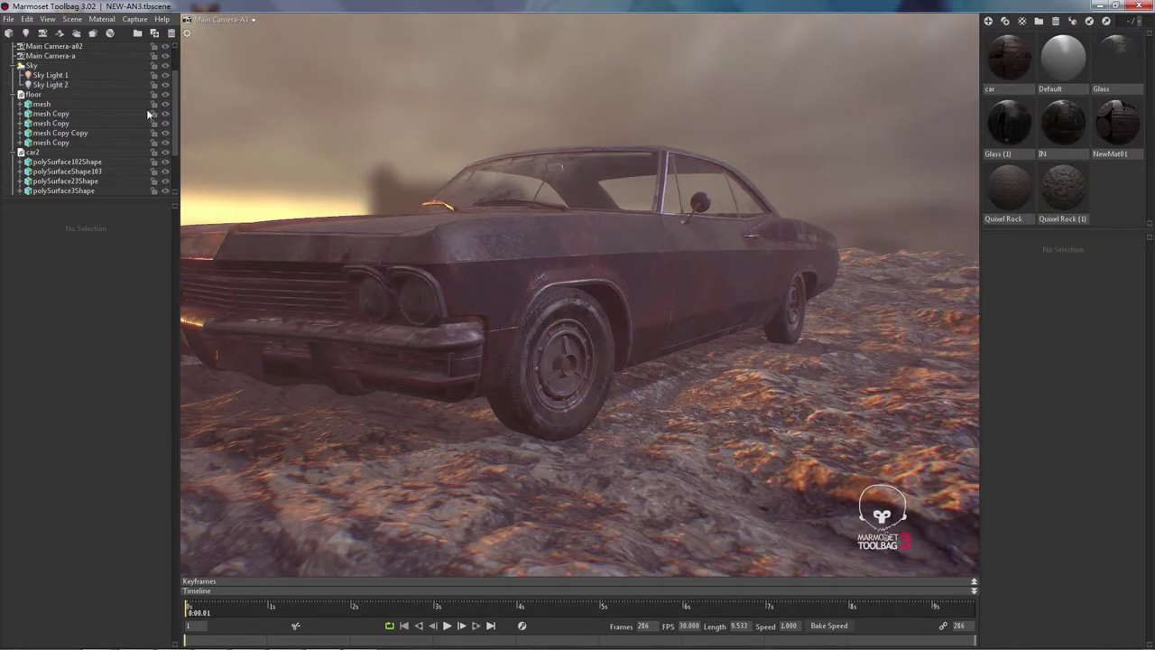
Step: Give Sky Light 2 a pale blue light color and check the result on the sunlit side of the car
{"action": "left_click", "coordinate": [72, 85]}
{"action": "left_click", "coordinate": [158, 261]}
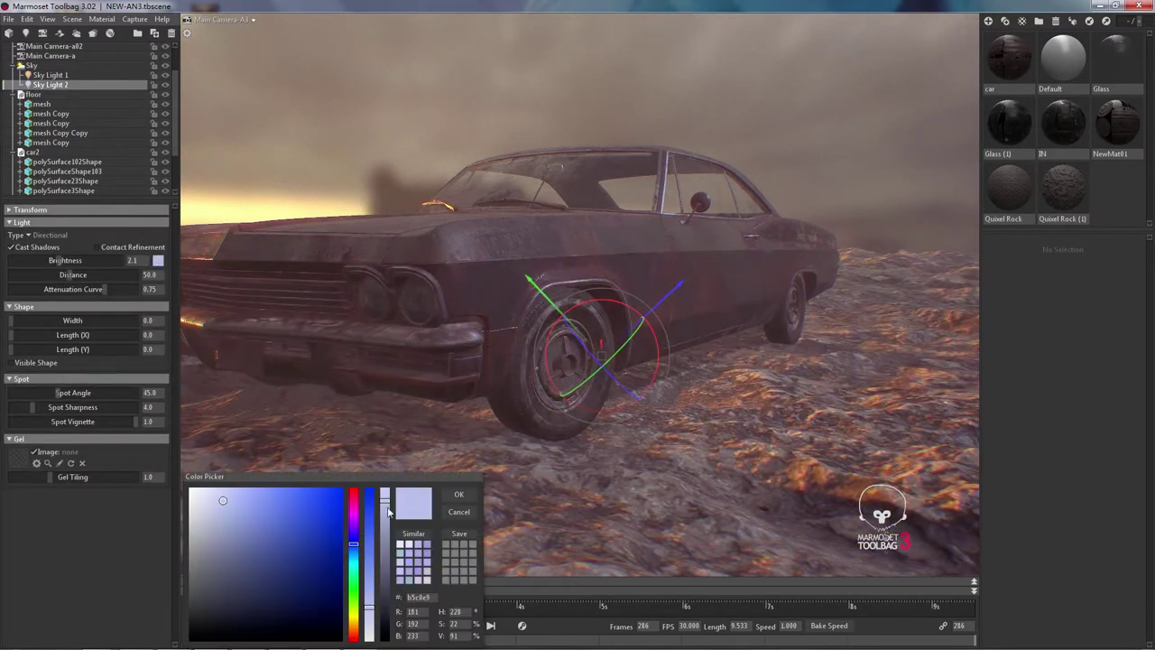
{"action": "left_click", "coordinate": [458, 495]}
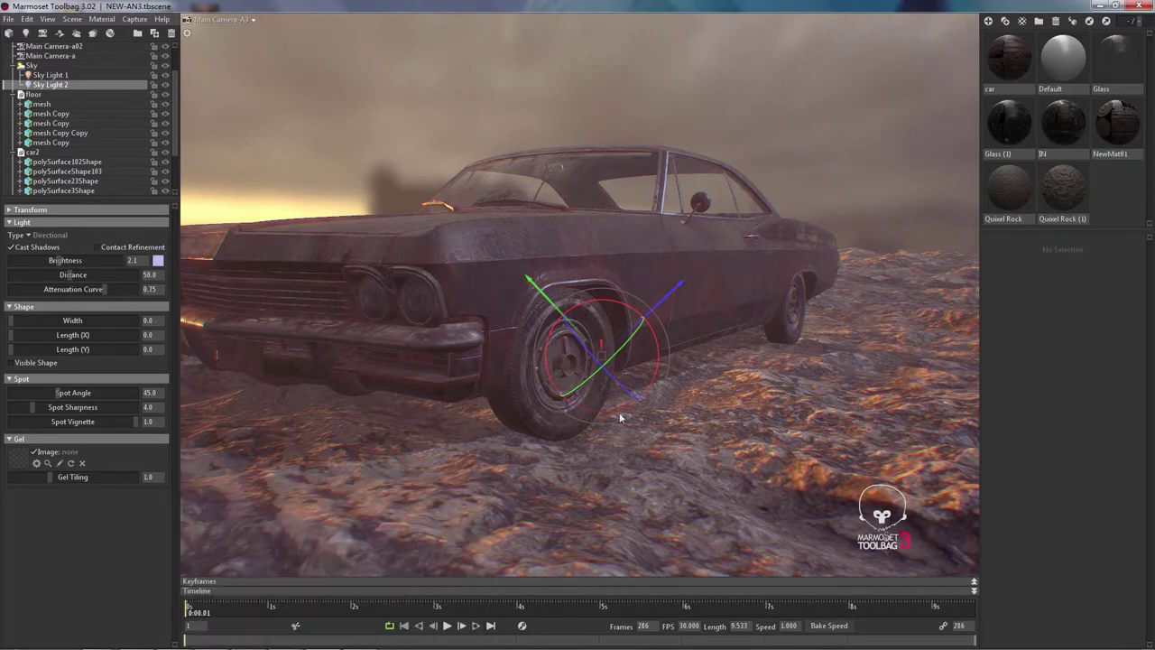
{"action": "scroll", "coordinate": [617, 443], "scroll_direction": "down", "scroll_amount": 5}
{"action": "left_click", "coordinate": [645, 68]}
{"action": "left_click_drag", "start_coordinate": [509, 192], "coordinate": [709, 192], "text": "alt"}
{"action": "scroll", "coordinate": [709, 194], "scroll_direction": "up", "scroll_amount": 3}
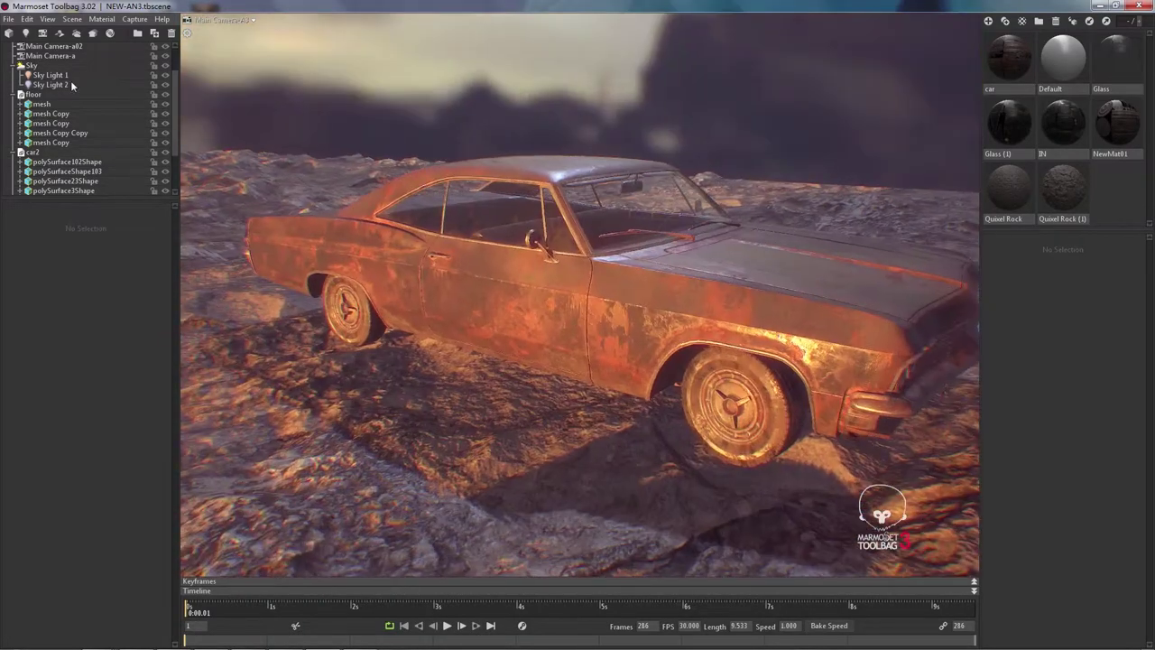
Step: Open the render settings and turn off Local Reflections while viewing the rock ground near the front wheel
{"action": "left_click", "coordinate": [185, 34]}
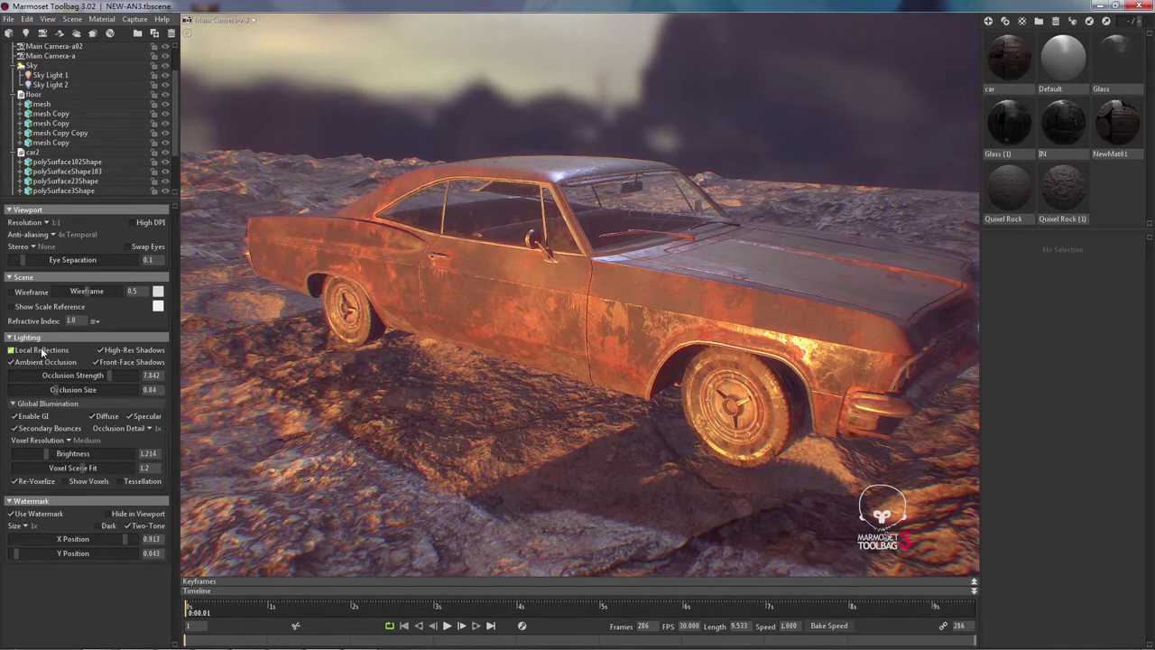
{"action": "left_click_drag", "start_coordinate": [665, 462], "coordinate": [542, 329]}
{"action": "left_click", "coordinate": [10, 351]}
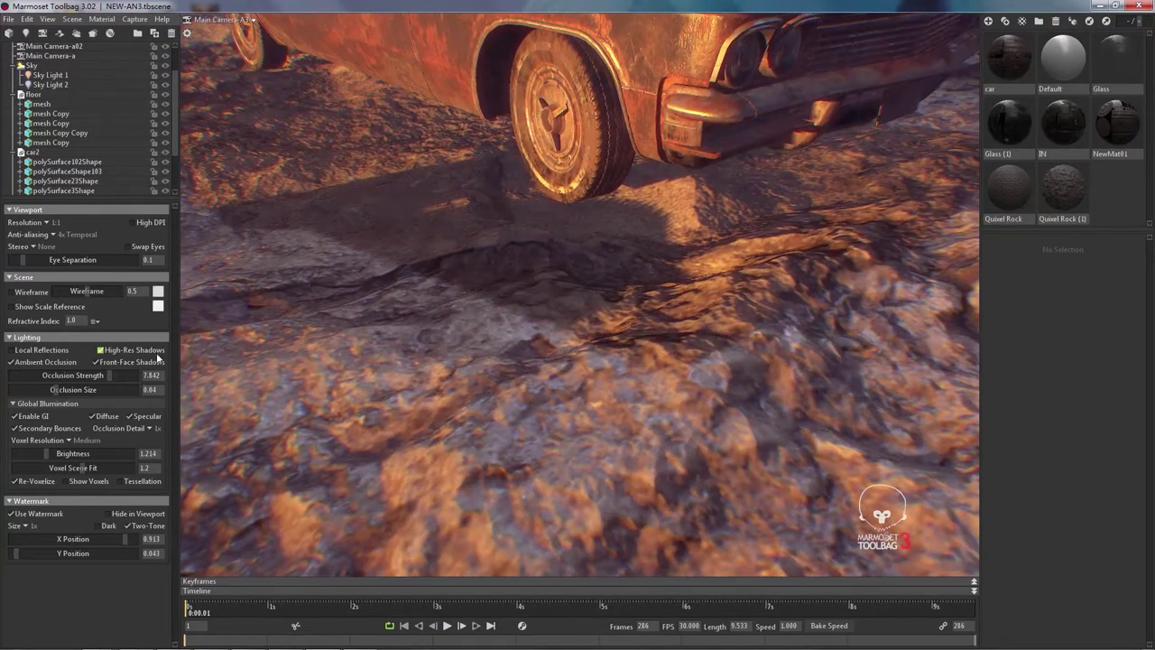
{"action": "scroll", "coordinate": [583, 313], "scroll_direction": "down", "scroll_amount": 5}
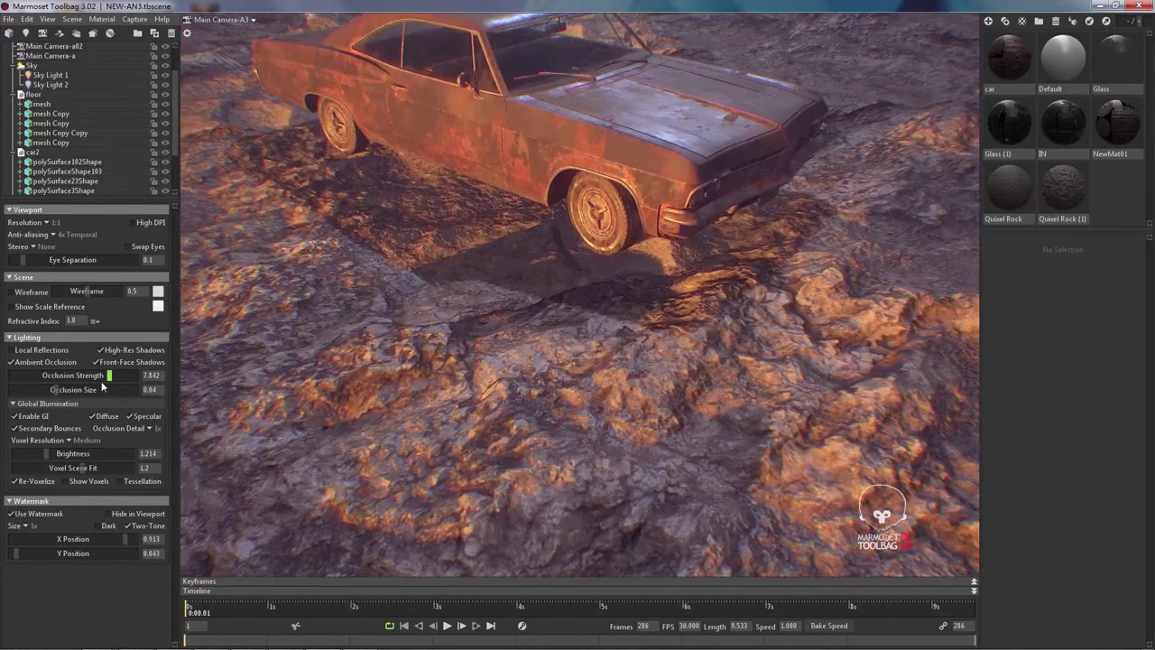
Step: Disable global illumination for comparison, and set Occlusion Strength to 9.205 and Occlusion Detail to 2x
{"action": "left_click", "coordinate": [33, 417]}
{"action": "left_click_drag", "start_coordinate": [596, 361], "coordinate": [480, 218]}
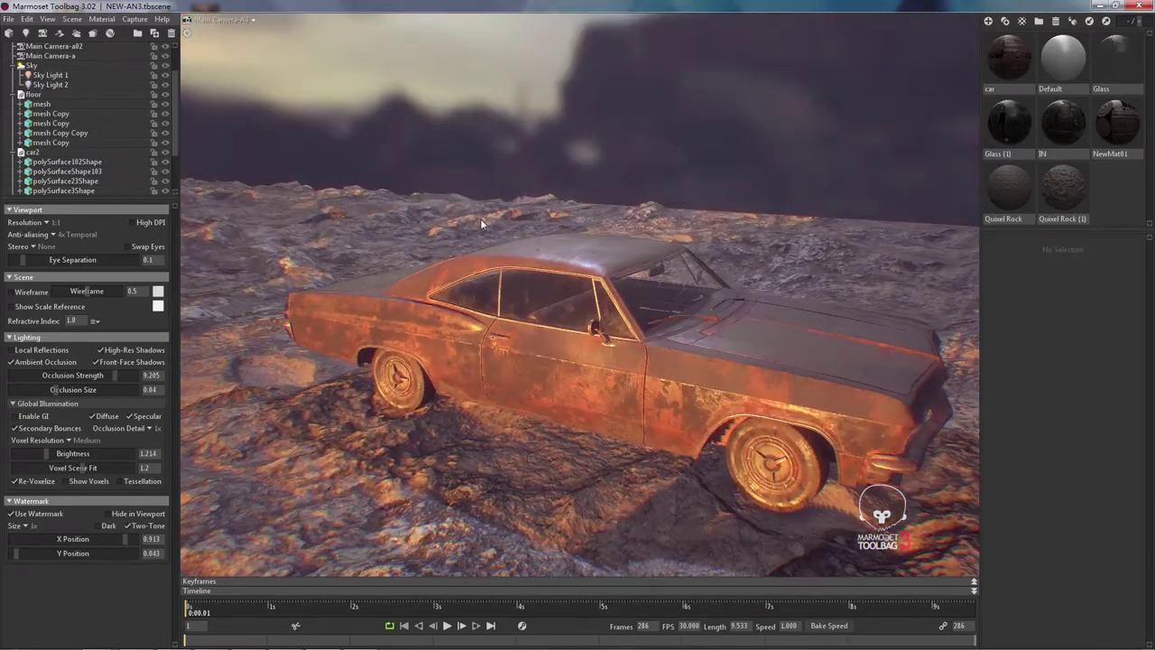
{"action": "left_click", "coordinate": [68, 440]}
{"action": "scroll", "coordinate": [509, 272], "scroll_direction": "down", "scroll_amount": 5}
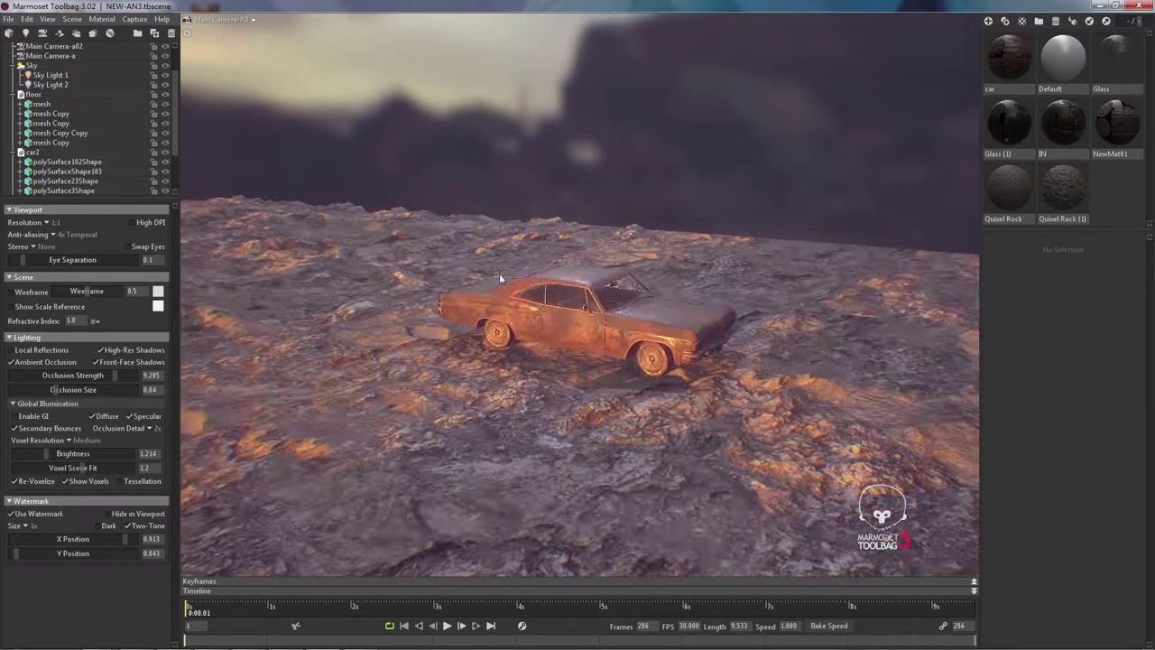
{"action": "left_click_drag", "start_coordinate": [509, 271], "coordinate": [479, 324]}
{"action": "scroll", "coordinate": [480, 324], "scroll_direction": "up", "scroll_amount": 3}
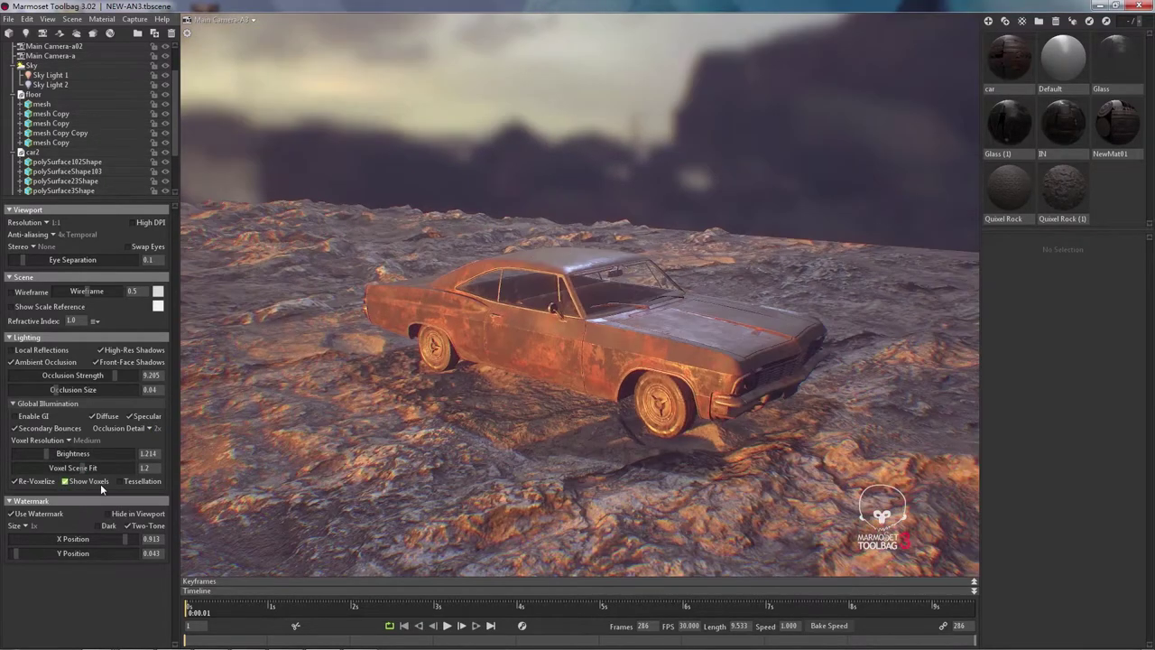
Step: Enable global illumination again and briefly display the voxels to inspect the voxelized car and ground
{"action": "left_click", "coordinate": [40, 416]}
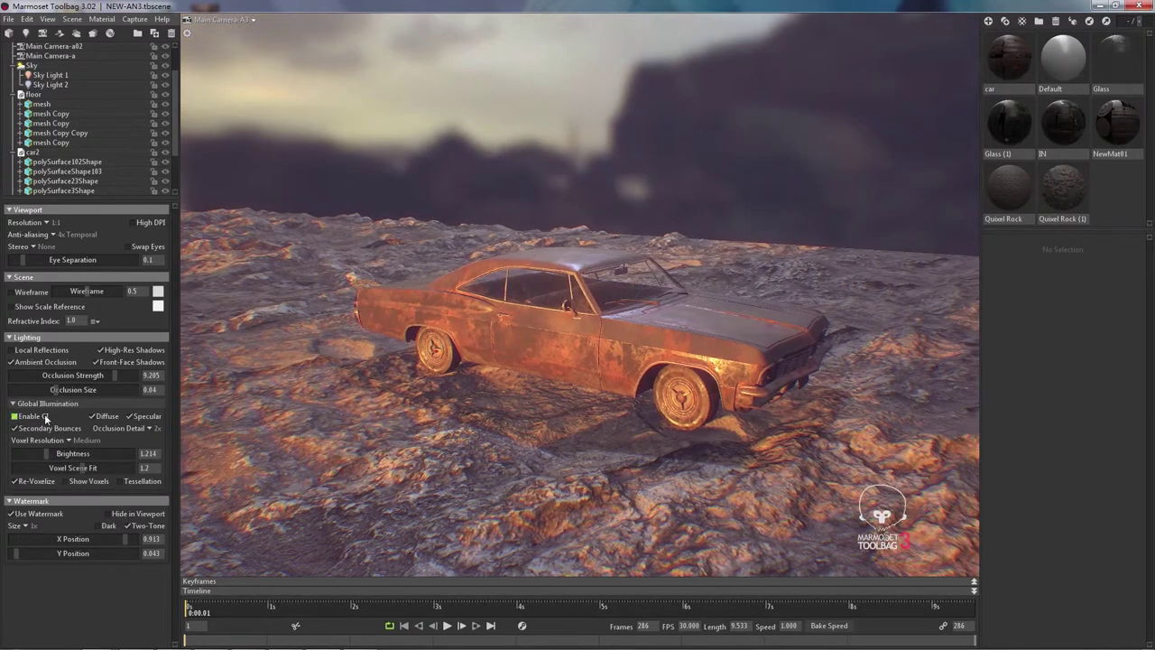
{"action": "left_click", "coordinate": [81, 481]}
{"action": "mouse_move", "coordinate": [707, 316]}
{"action": "left_mouse_down"}
{"action": "mouse_move", "coordinate": [570, 329]}
{"action": "mouse_move", "coordinate": [723, 329]}
{"action": "left_mouse_up"}
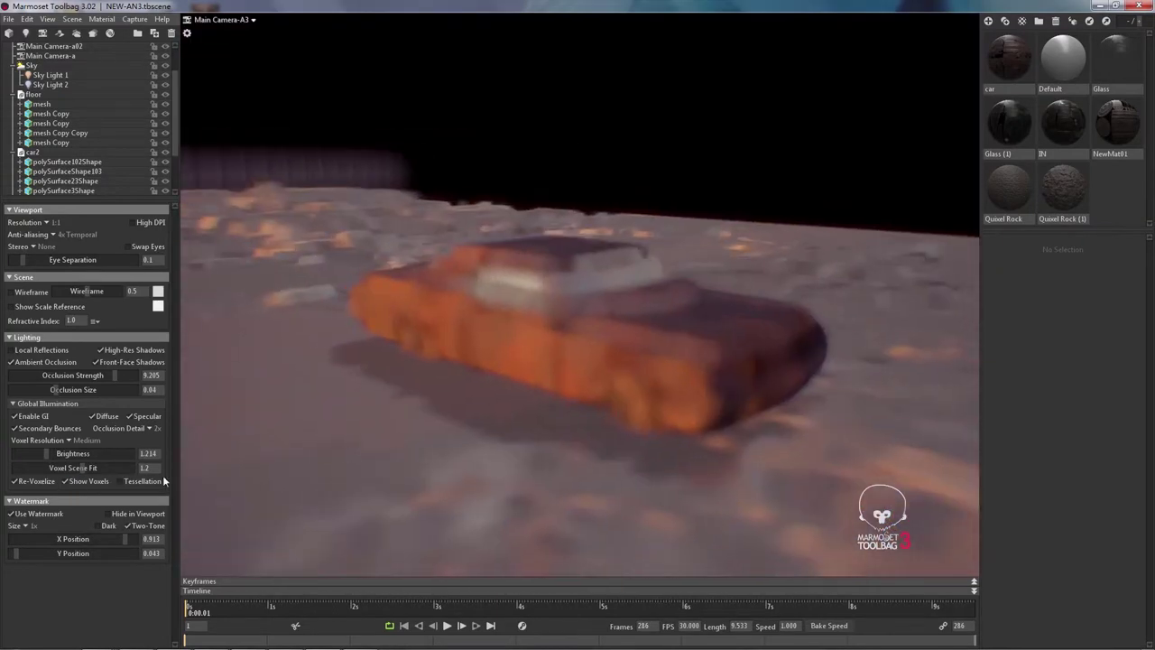
{"action": "left_click", "coordinate": [83, 482]}
Step: Set the Voxel Scene Fit to 0.894 with the voxels displayed, and hide the voxels again
{"action": "left_click", "coordinate": [78, 480]}
{"action": "left_click_drag", "start_coordinate": [82, 467], "coordinate": [60, 465]}
{"action": "left_click", "coordinate": [65, 481]}
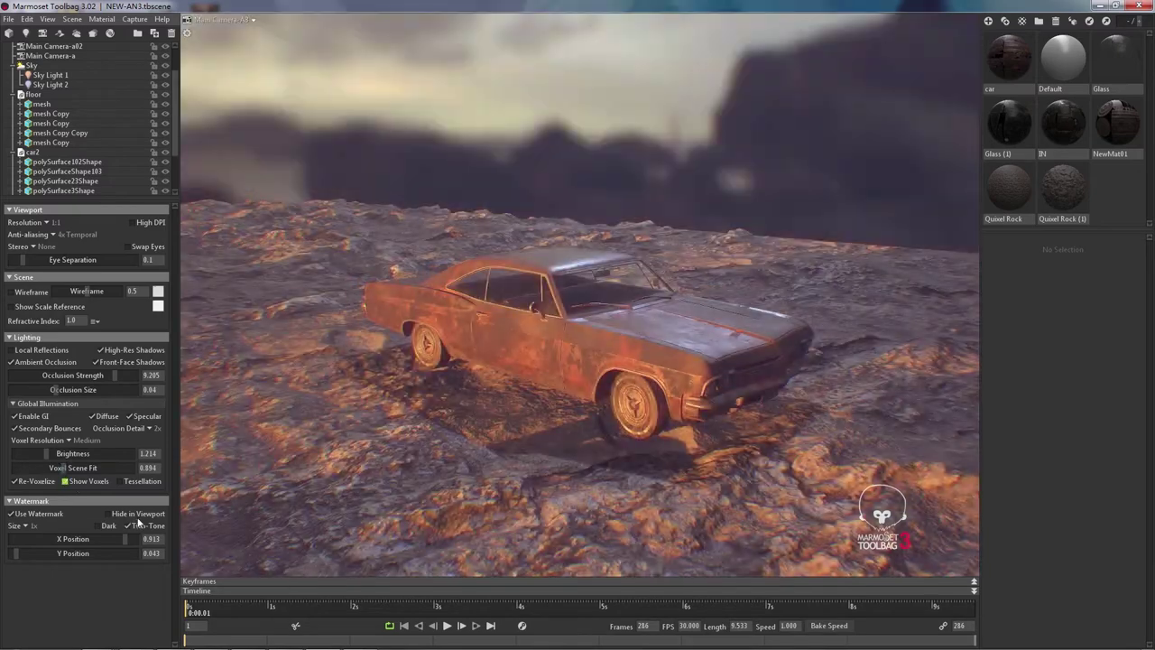
{"action": "left_click_drag", "start_coordinate": [598, 349], "coordinate": [414, 307]}
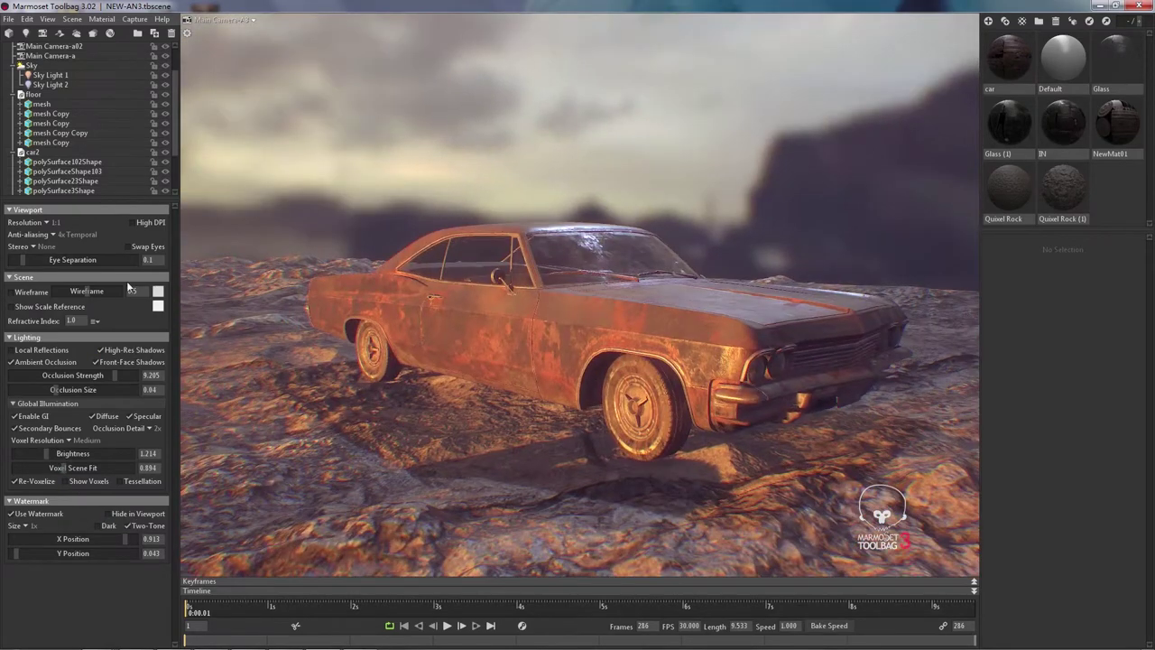
Step: Switch the viewport to Main Camera-a and return the timeline to its first frame
{"action": "left_click", "coordinate": [480, 242]}
{"action": "scroll", "coordinate": [87, 65], "scroll_direction": "up", "scroll_amount": 2}
{"action": "left_click", "coordinate": [88, 57]}
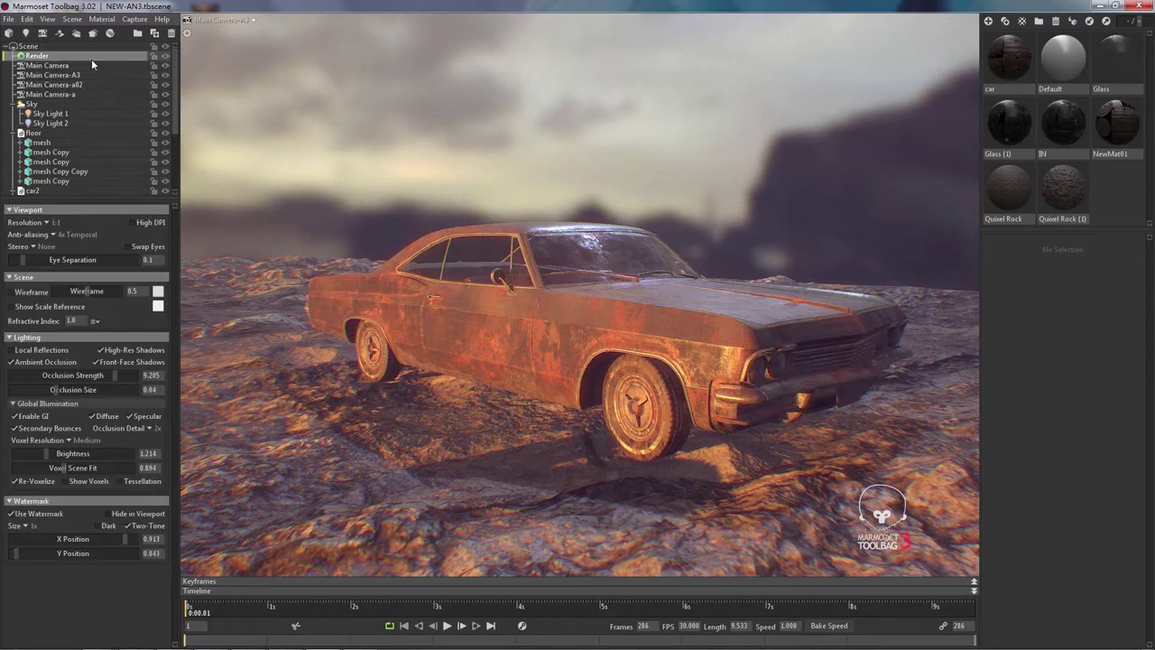
{"action": "left_click", "coordinate": [251, 20]}
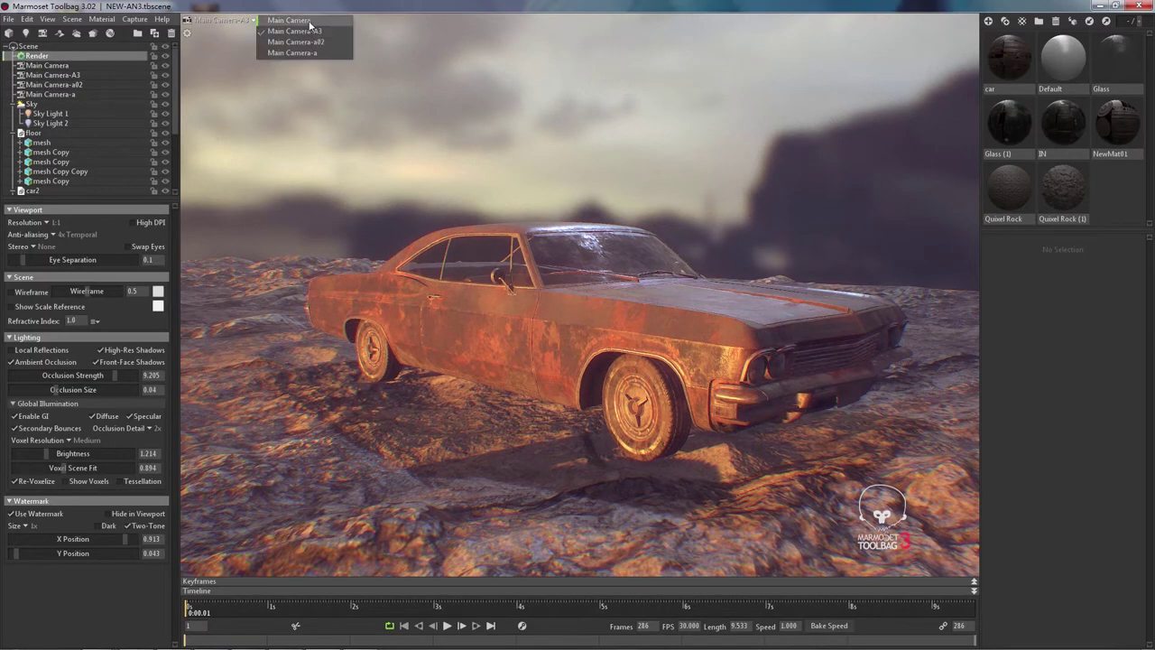
{"action": "left_click", "coordinate": [317, 52]}
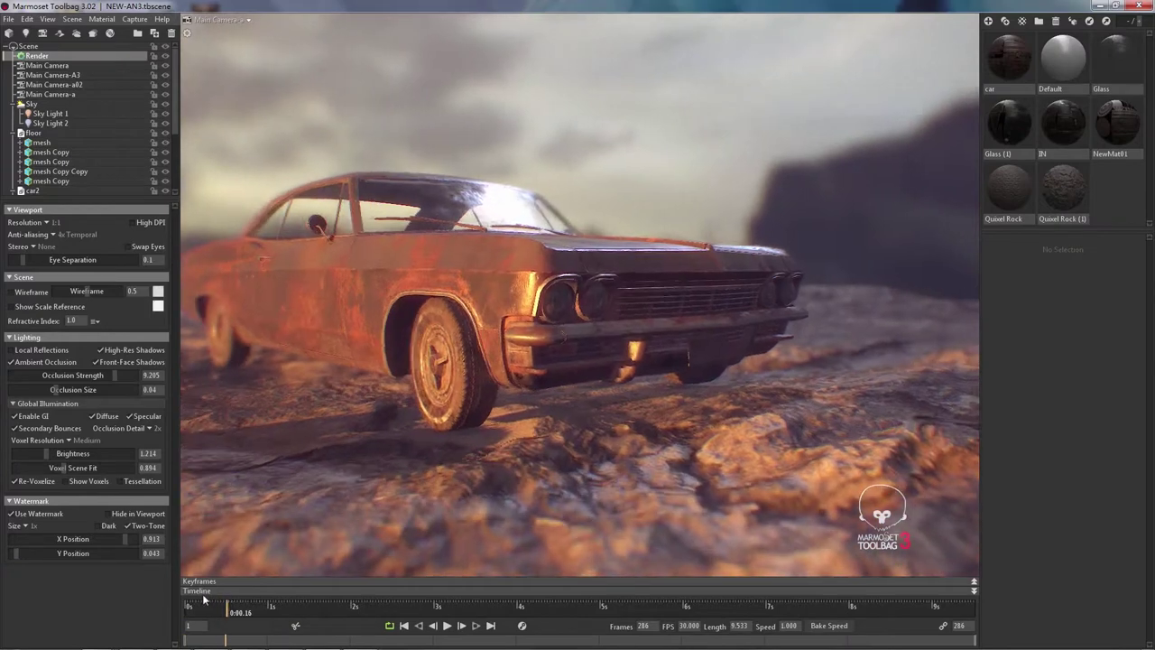
{"action": "left_click_drag", "start_coordinate": [204, 600], "coordinate": [185, 598]}
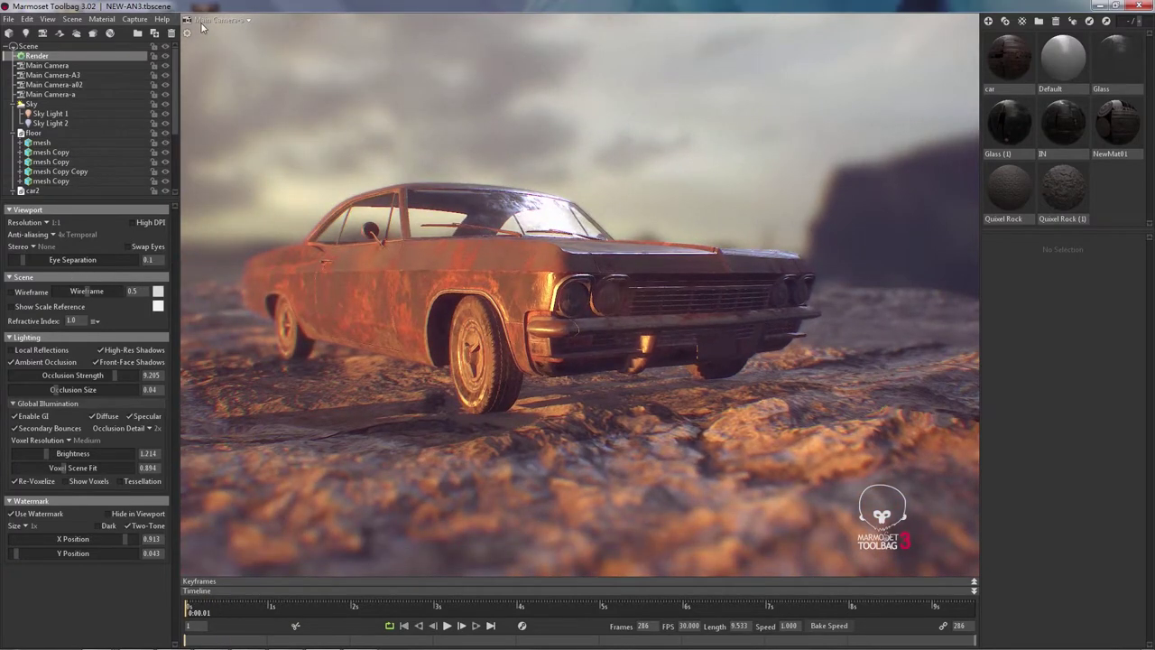
Step: Select Main Camera-a and test its depth of field focus on the windshield and foreground rocks, finishing on the car's front bumper
{"action": "left_click", "coordinate": [51, 93]}
{"action": "scroll", "coordinate": [106, 388], "scroll_direction": "down", "scroll_amount": 5}
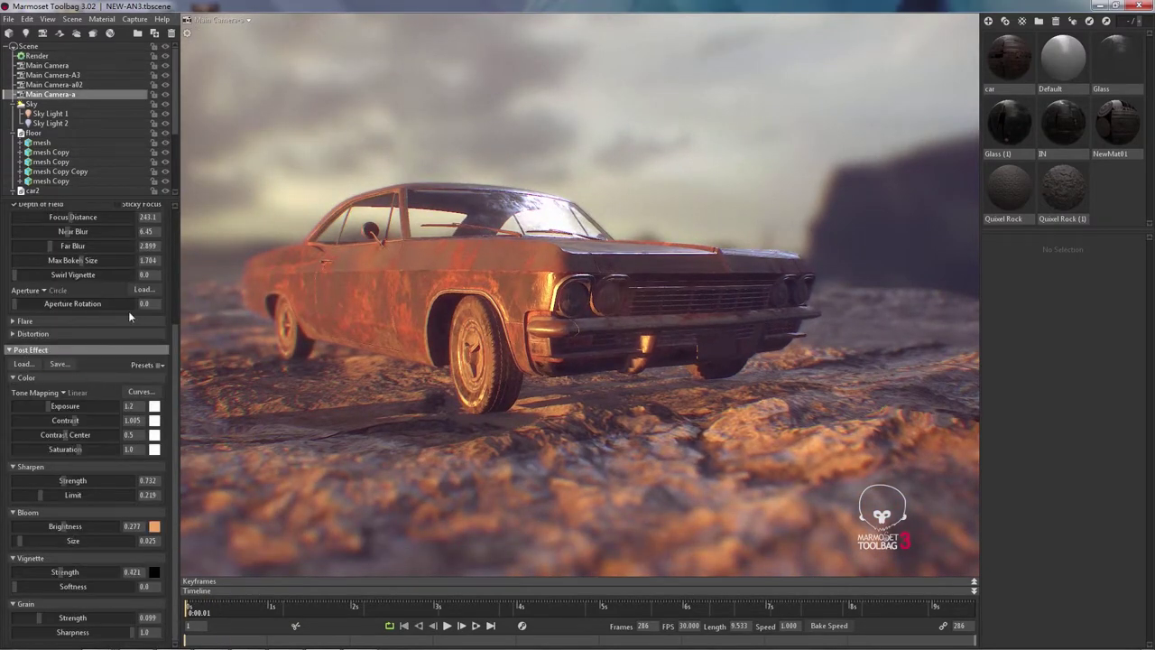
{"action": "scroll", "coordinate": [128, 310], "scroll_direction": "up", "scroll_amount": 3}
{"action": "middle_click", "coordinate": [460, 237]}
{"action": "middle_click", "coordinate": [740, 491]}
{"action": "middle_click", "coordinate": [595, 322]}
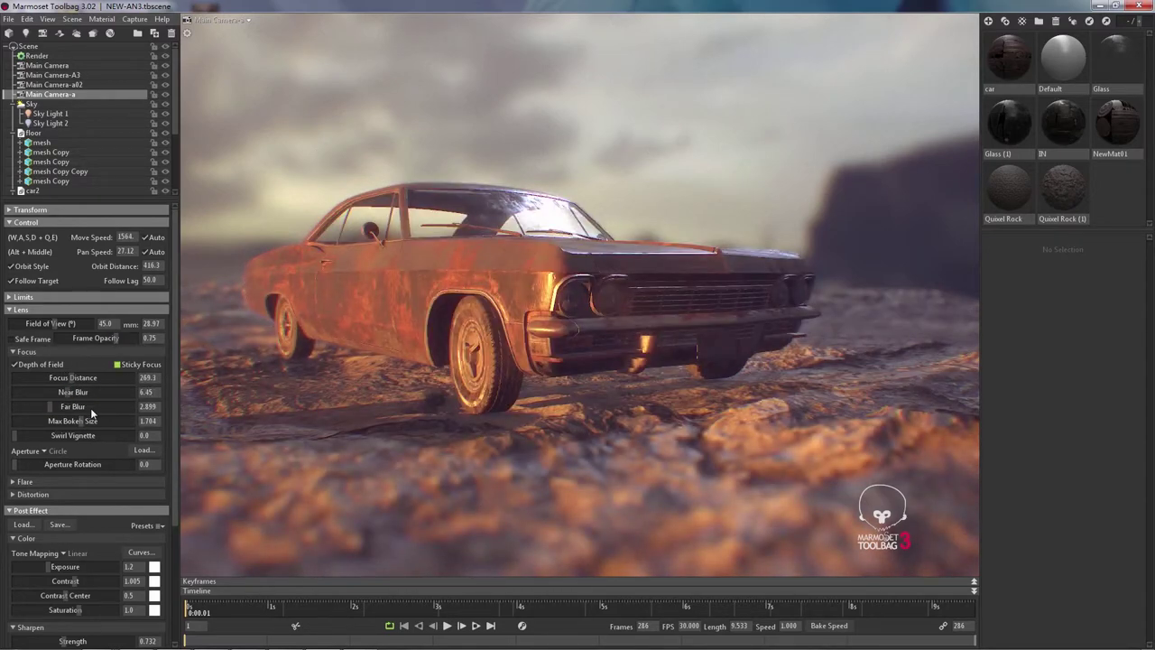
Step: Expand Main Camera-a's Flare and Distortion settings, try a Chromatic Aberration of 0.123, and undo that change
{"action": "scroll", "coordinate": [57, 441], "scroll_direction": "down", "scroll_amount": 1}
{"action": "left_click", "coordinate": [38, 453]}
{"action": "scroll", "coordinate": [73, 475], "scroll_direction": "down", "scroll_amount": 3}
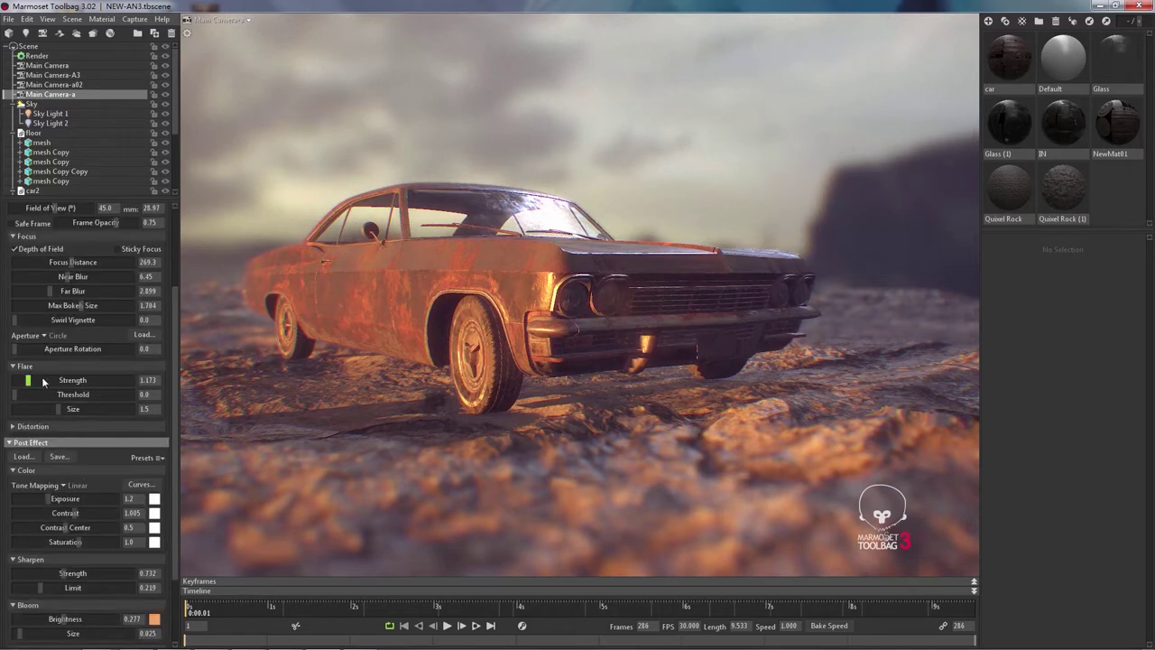
{"action": "left_click_drag", "start_coordinate": [63, 382], "coordinate": [42, 385]}
{"action": "scroll", "coordinate": [59, 431], "scroll_direction": "down", "scroll_amount": 1}
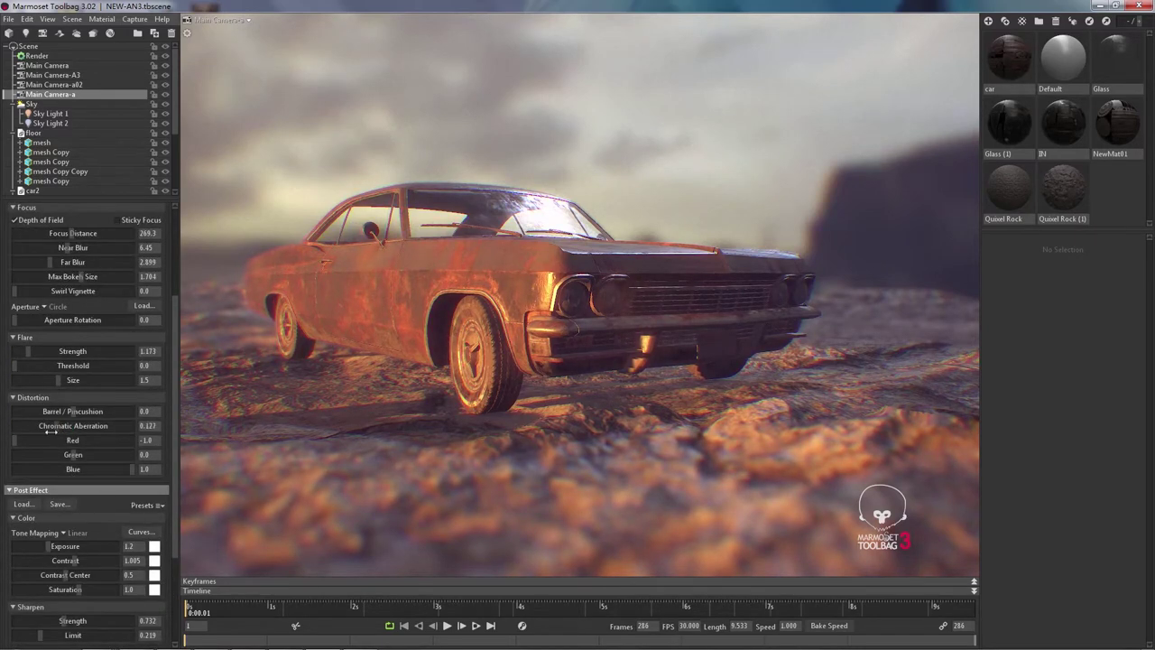
{"action": "key", "text": "ctrl+z"}
Step: Review the color channel curves of Main Camera-a in the Curve Editor and close it
{"action": "scroll", "coordinate": [121, 450], "scroll_direction": "down", "scroll_amount": 10}
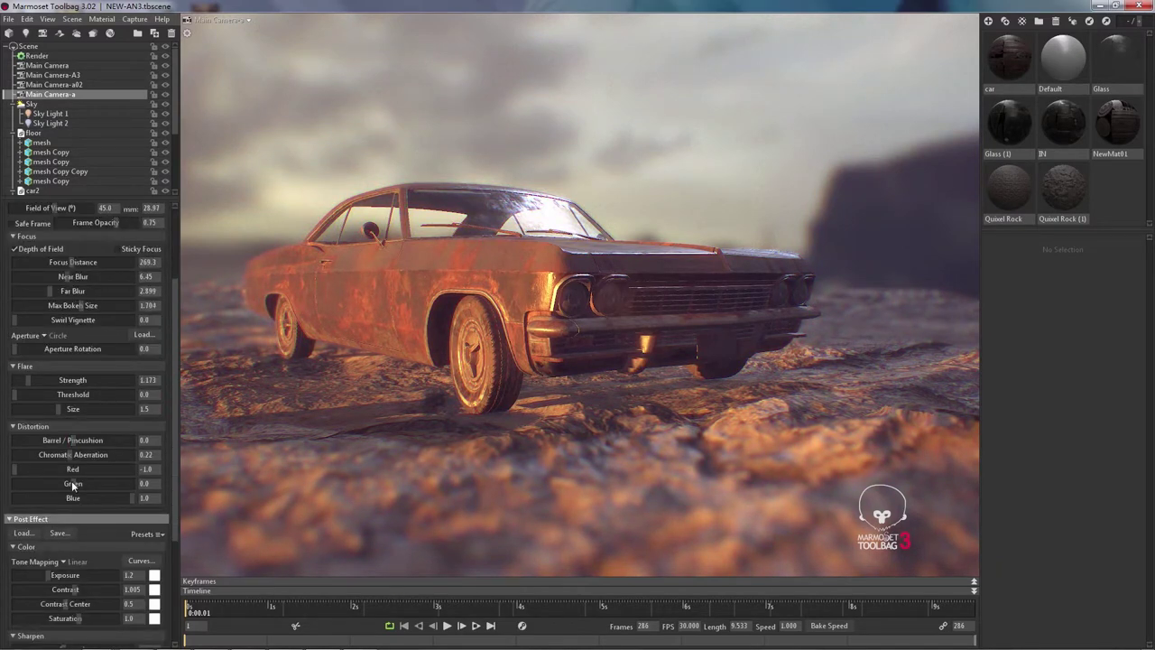
{"action": "left_click", "coordinate": [138, 392]}
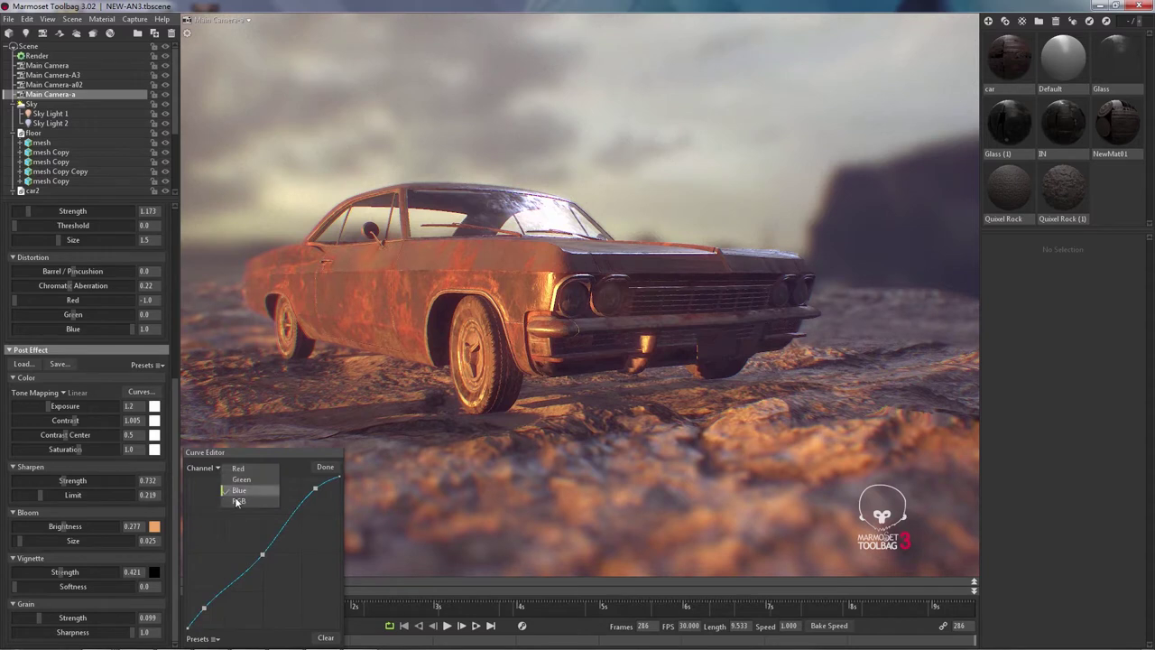
{"action": "left_click", "coordinate": [325, 466]}
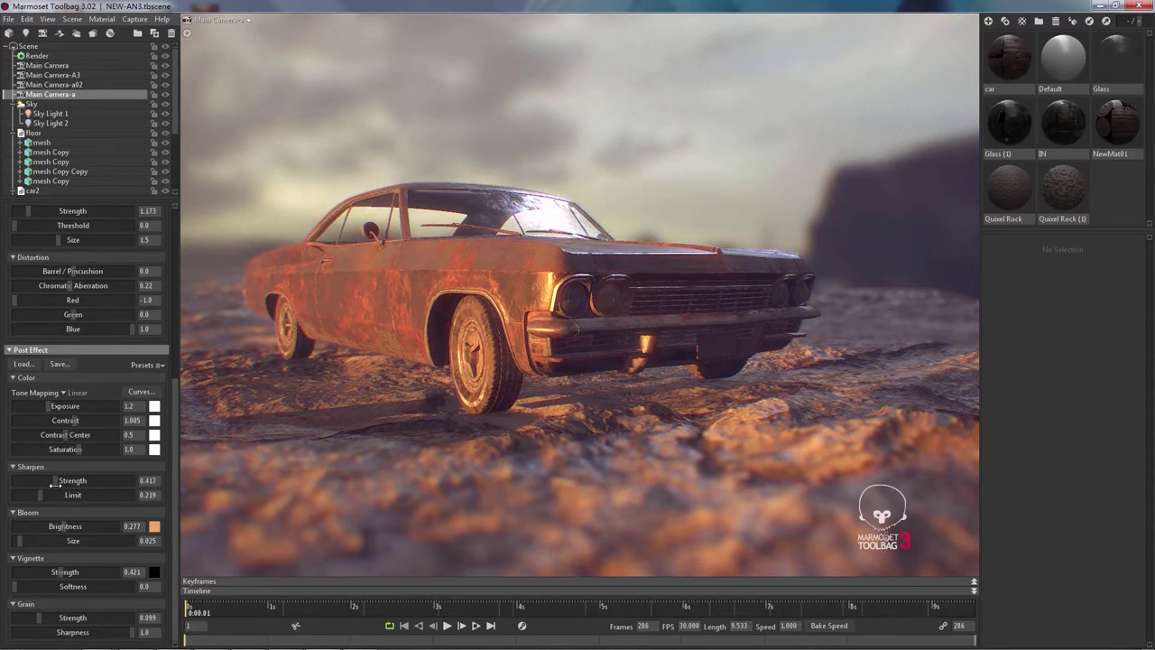
Step: Set Main Camera-a's Sharpen Strength to 0.516 and check the car from the front
{"action": "mouse_move", "coordinate": [83, 531]}
{"action": "left_mouse_down"}
{"action": "mouse_move", "coordinate": [105, 531]}
{"action": "mouse_move", "coordinate": [79, 530]}
{"action": "left_mouse_up"}
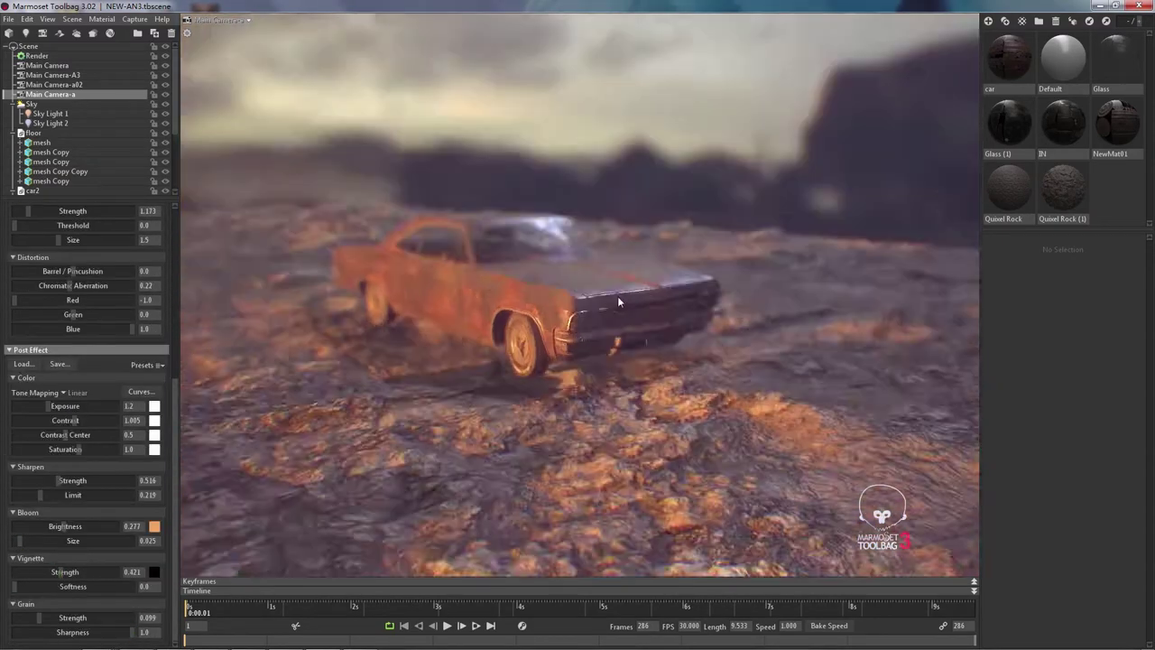
{"action": "left_click_drag", "start_coordinate": [618, 296], "coordinate": [495, 322], "text": "alt"}
{"action": "scroll", "coordinate": [133, 178], "scroll_direction": "down", "scroll_amount": 3}
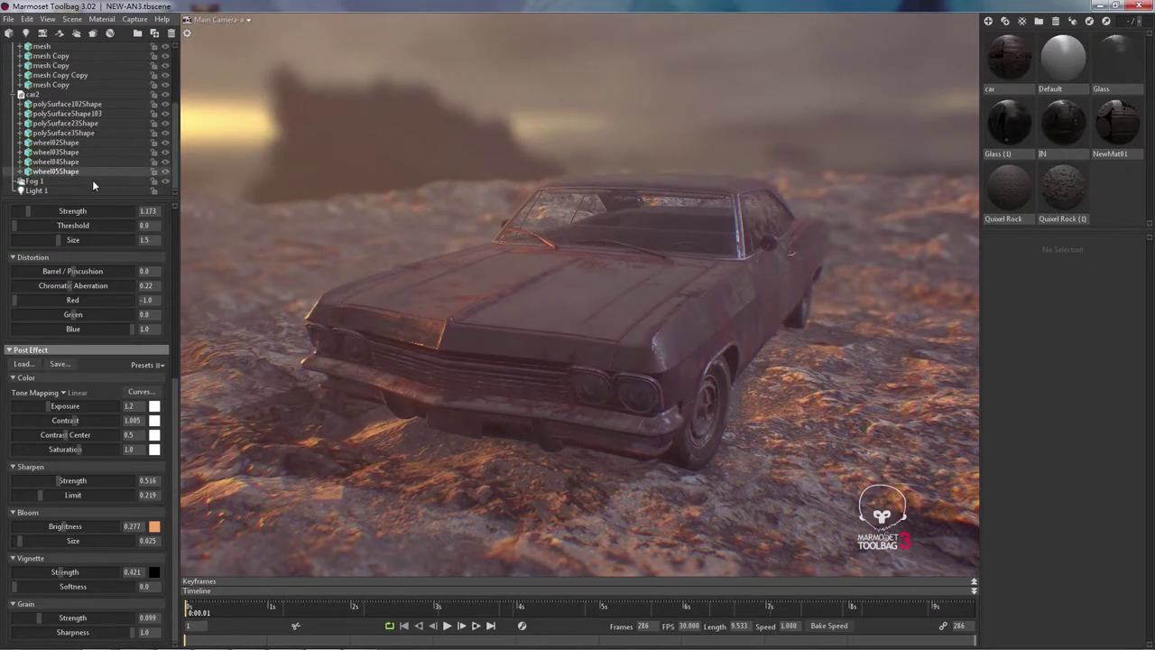
Step: Select Fog 1 and toggle its visibility to compare the car scene with and without fog from several angles
{"action": "left_click", "coordinate": [50, 179]}
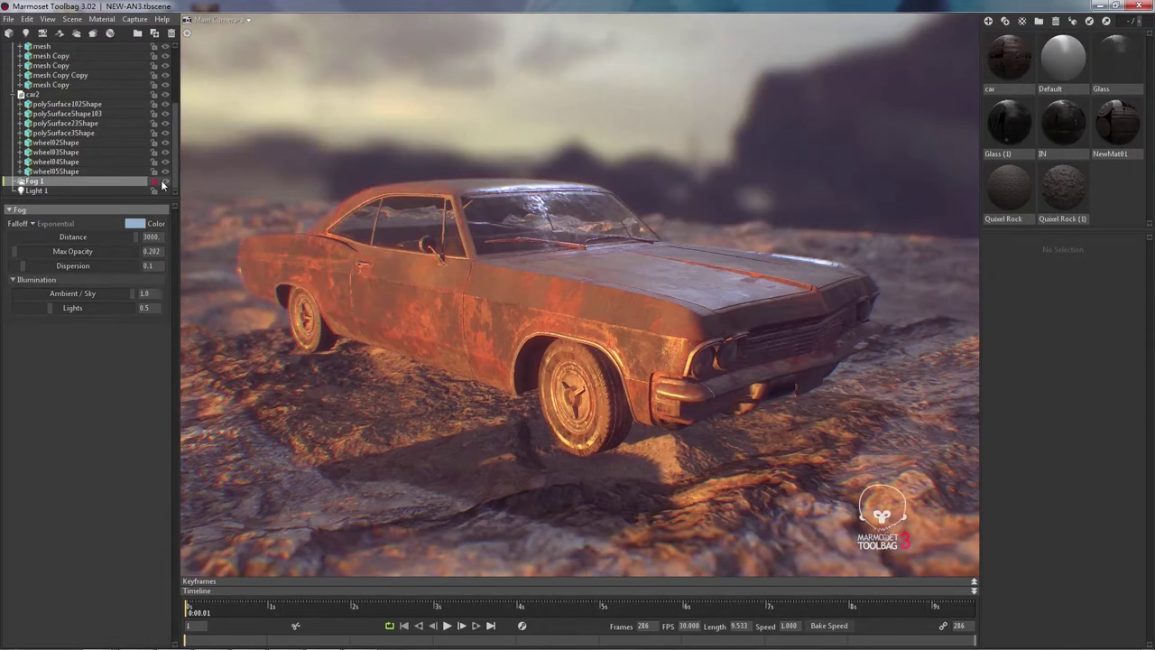
{"action": "left_click", "coordinate": [154, 182]}
{"action": "left_click_drag", "start_coordinate": [452, 195], "coordinate": [343, 197], "text": "alt"}
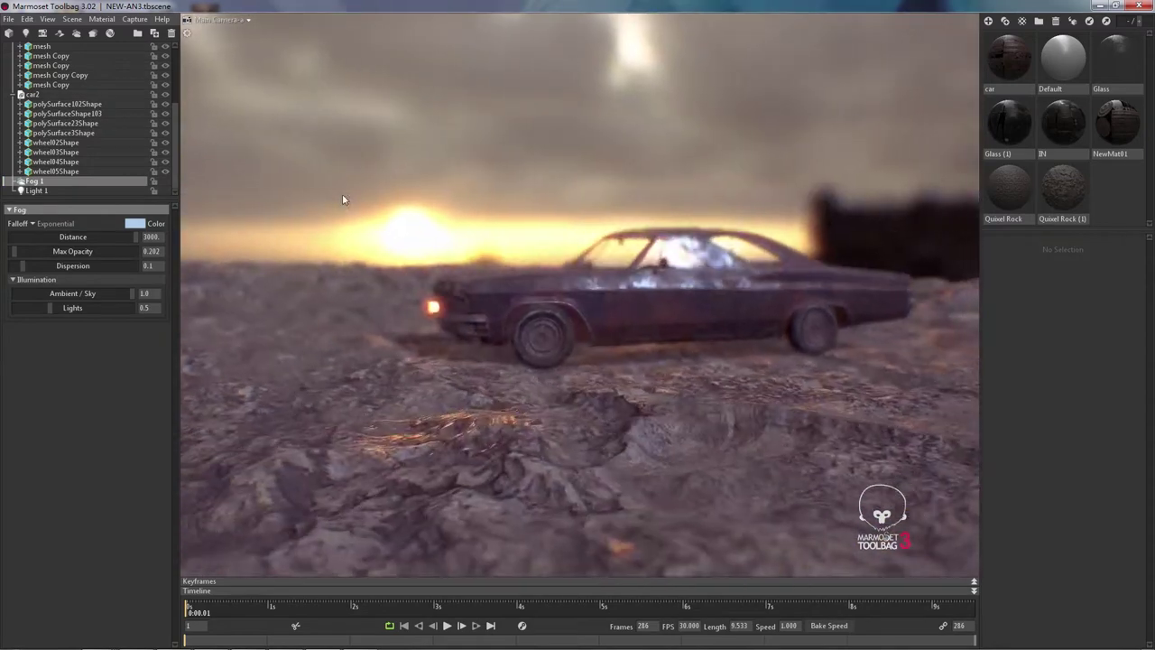
{"action": "right_click_drag", "start_coordinate": [343, 197], "coordinate": [453, 312], "text": "alt"}
{"action": "left_click_drag", "start_coordinate": [453, 314], "coordinate": [676, 335]}
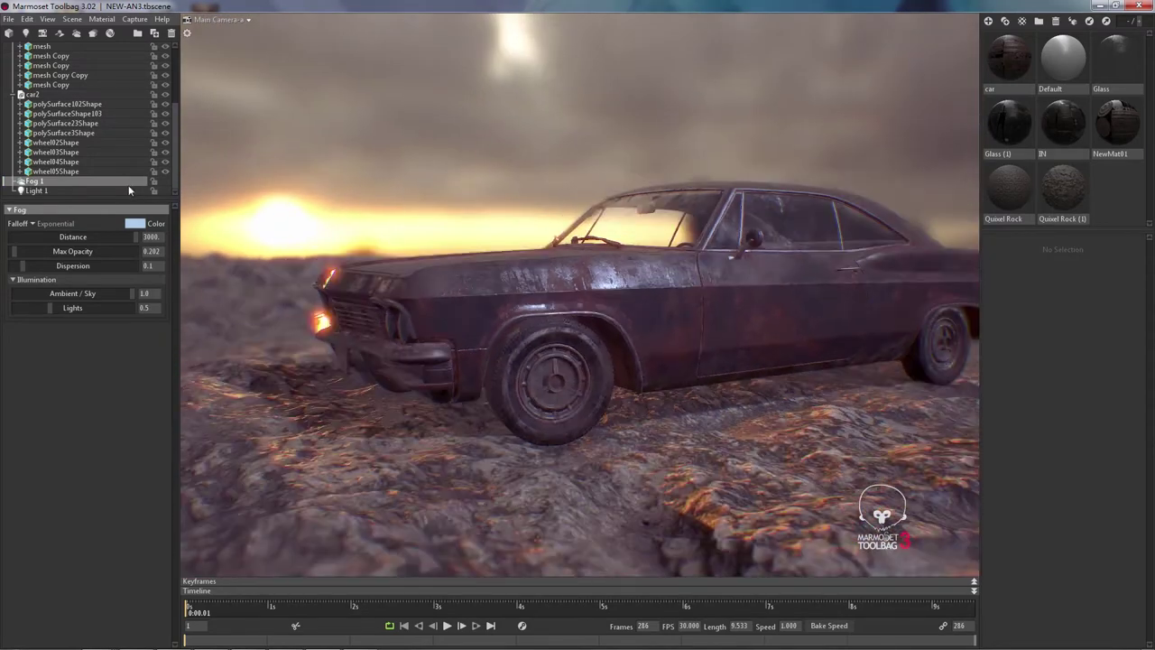
{"action": "left_click", "coordinate": [166, 183]}
{"action": "left_click", "coordinate": [166, 182]}
{"action": "left_click", "coordinate": [167, 182]}
{"action": "scroll", "coordinate": [420, 252], "scroll_direction": "down", "scroll_amount": 3}
{"action": "left_click_drag", "start_coordinate": [420, 253], "coordinate": [434, 286], "text": "alt"}
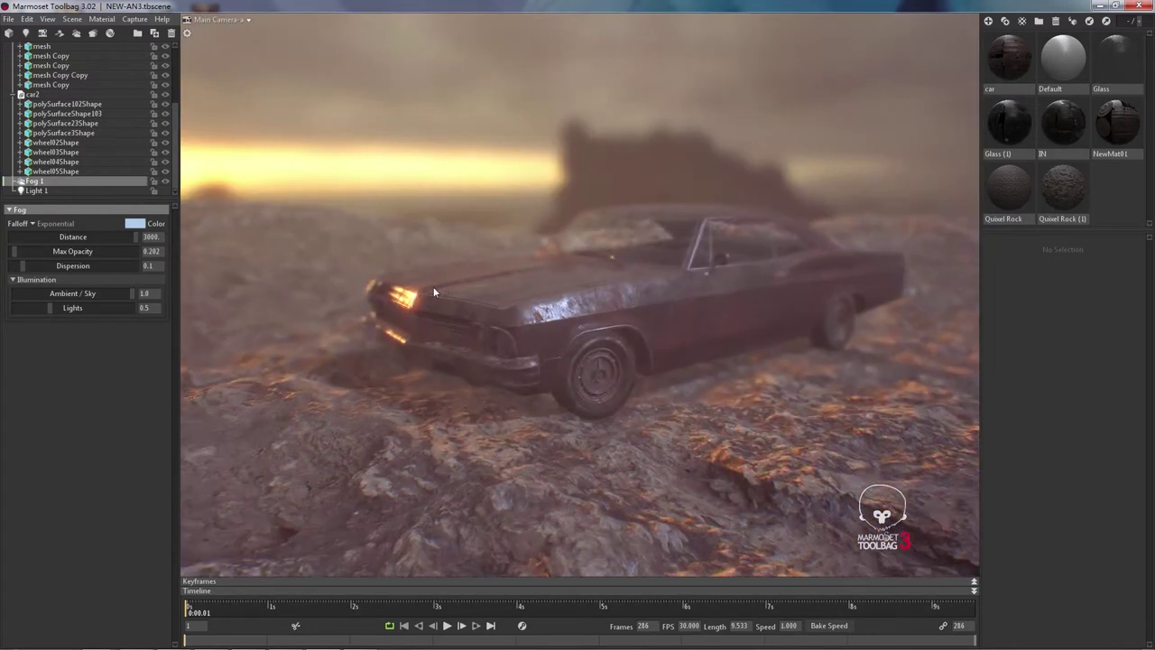
Step: Review the falloff types of Fog 1, keep Exponential, and adjust the fog color to a light blue
{"action": "left_click", "coordinate": [43, 225]}
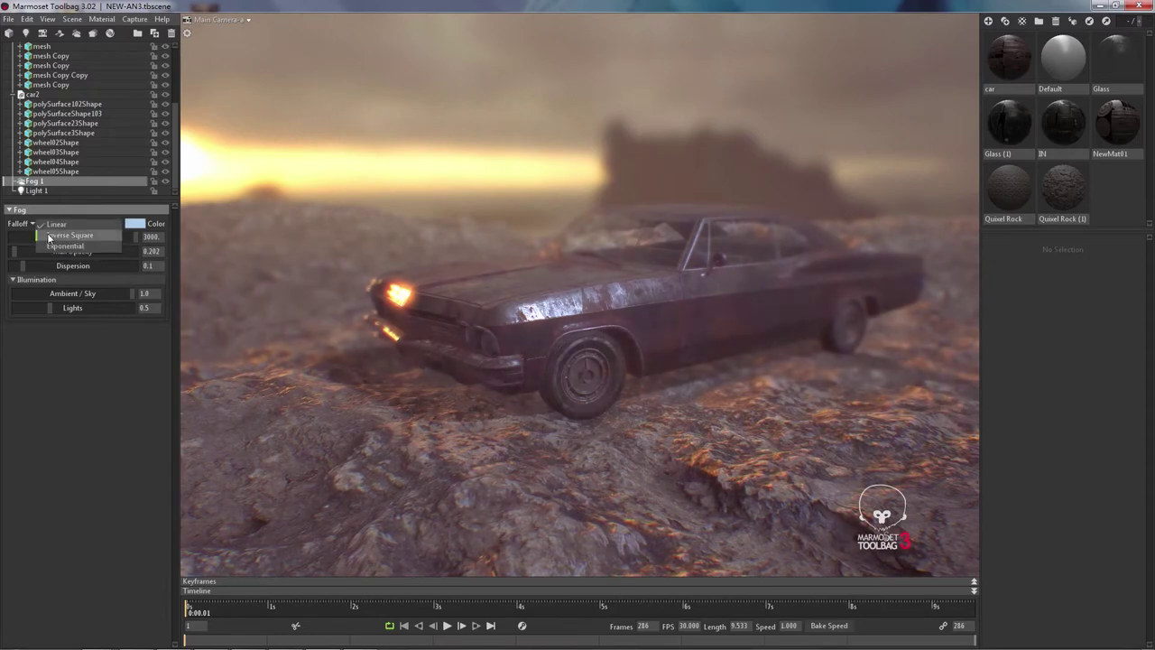
{"action": "left_click", "coordinate": [135, 224]}
{"action": "left_click_drag", "start_coordinate": [313, 490], "coordinate": [299, 499]}
{"action": "left_click", "coordinate": [452, 513]}
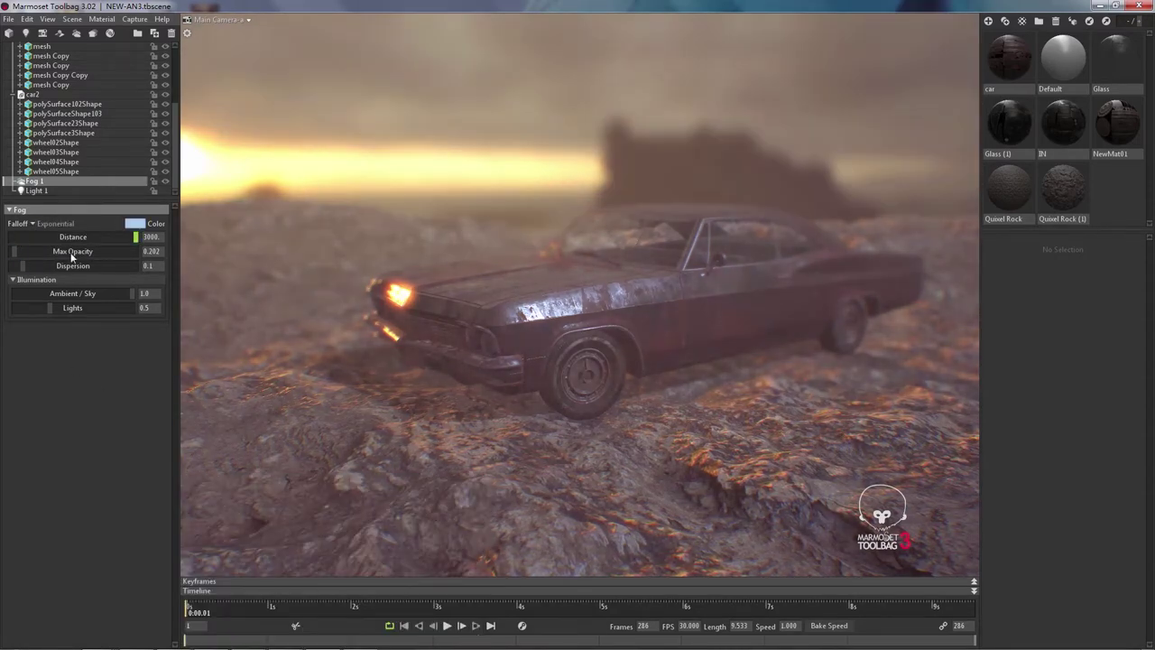
Step: Try fog Distance values of 1000 and 5000, checking the effect from both sides of the car
{"action": "left_click_drag", "start_coordinate": [90, 238], "coordinate": [3, 255]}
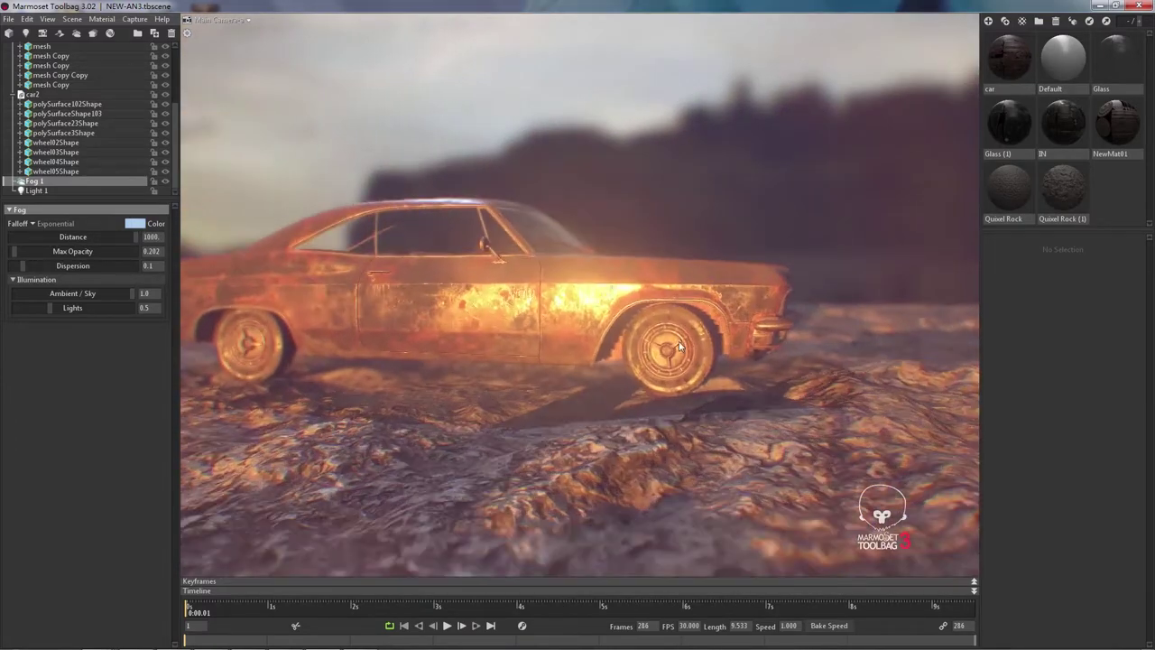
{"action": "key", "text": "Tab"}
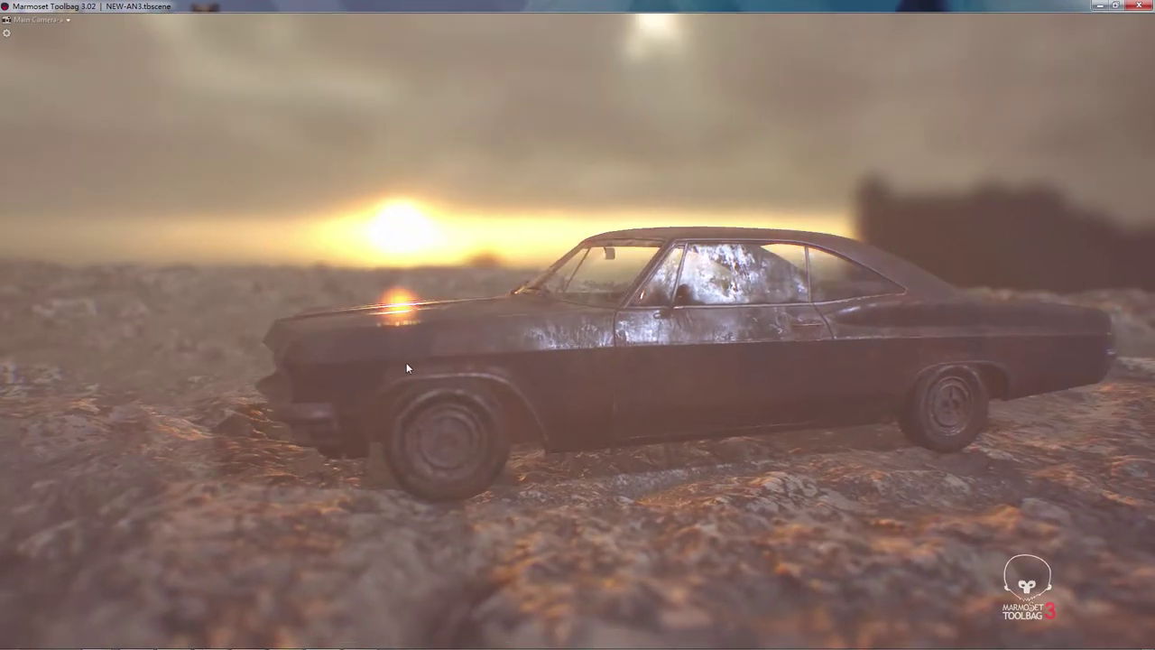
{"action": "key", "text": "Tab"}
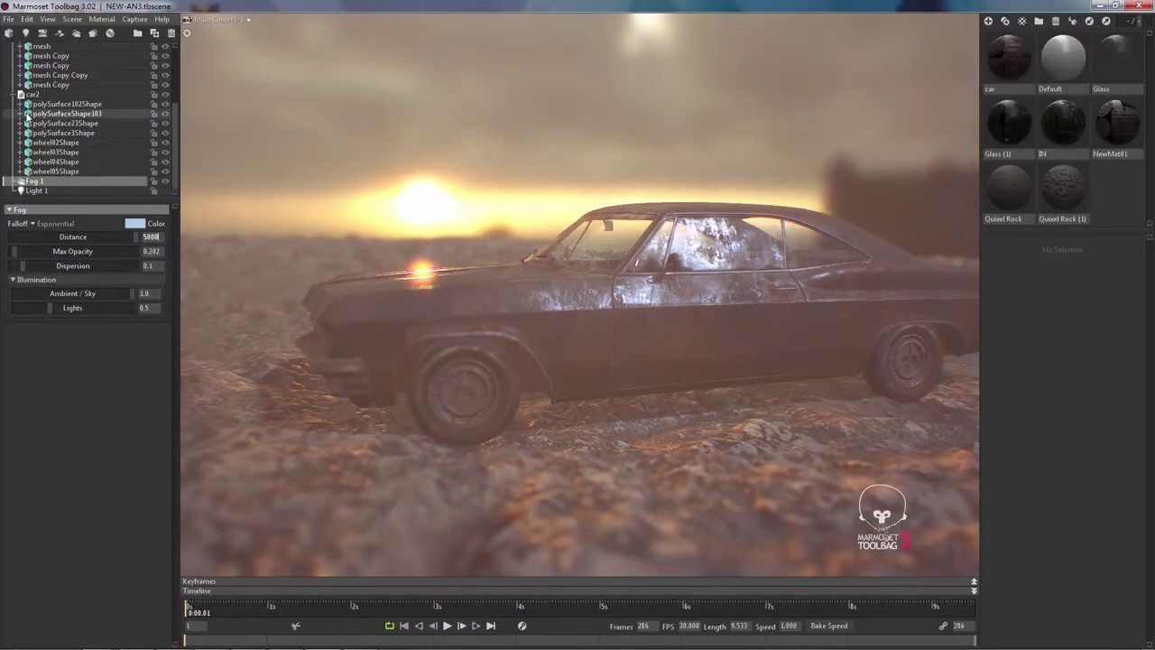
{"action": "key", "text": "Return"}
{"action": "left_click_drag", "start_coordinate": [382, 155], "coordinate": [666, 172]}
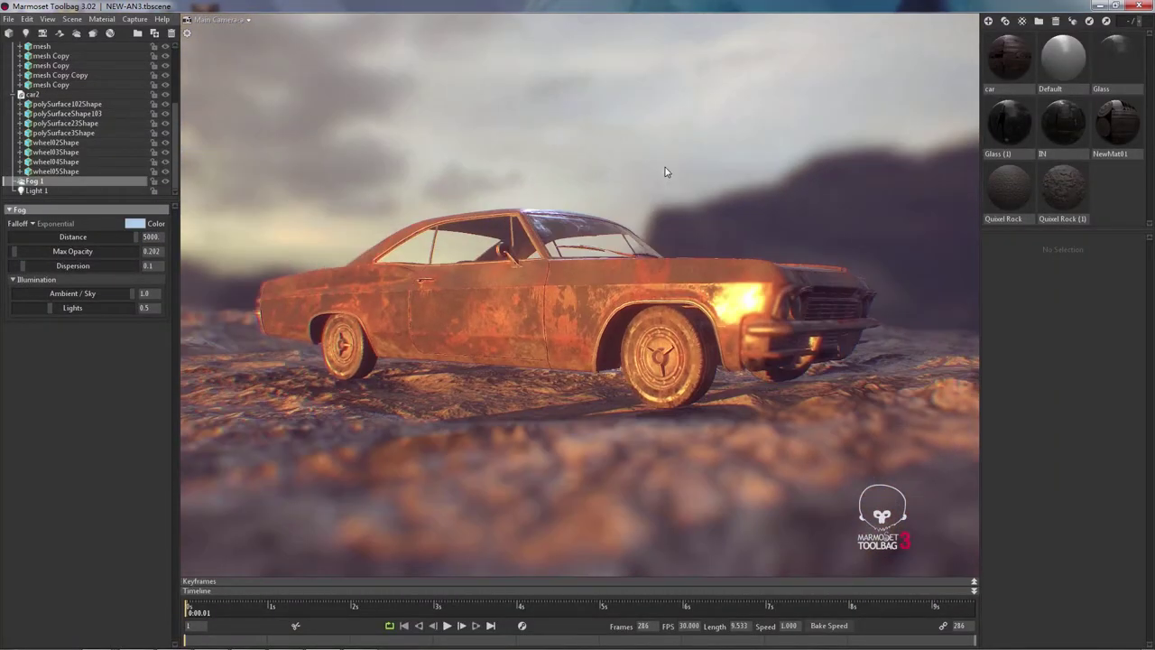
Step: Set the Distance of Fog 1 to 3000 and its Max Opacity to 0.2
{"action": "left_click_drag", "start_coordinate": [161, 237], "coordinate": [92, 253]}
{"action": "left_click_drag", "start_coordinate": [235, 266], "coordinate": [193, 305]}
{"action": "left_click_drag", "start_coordinate": [94, 252], "coordinate": [19, 257]}
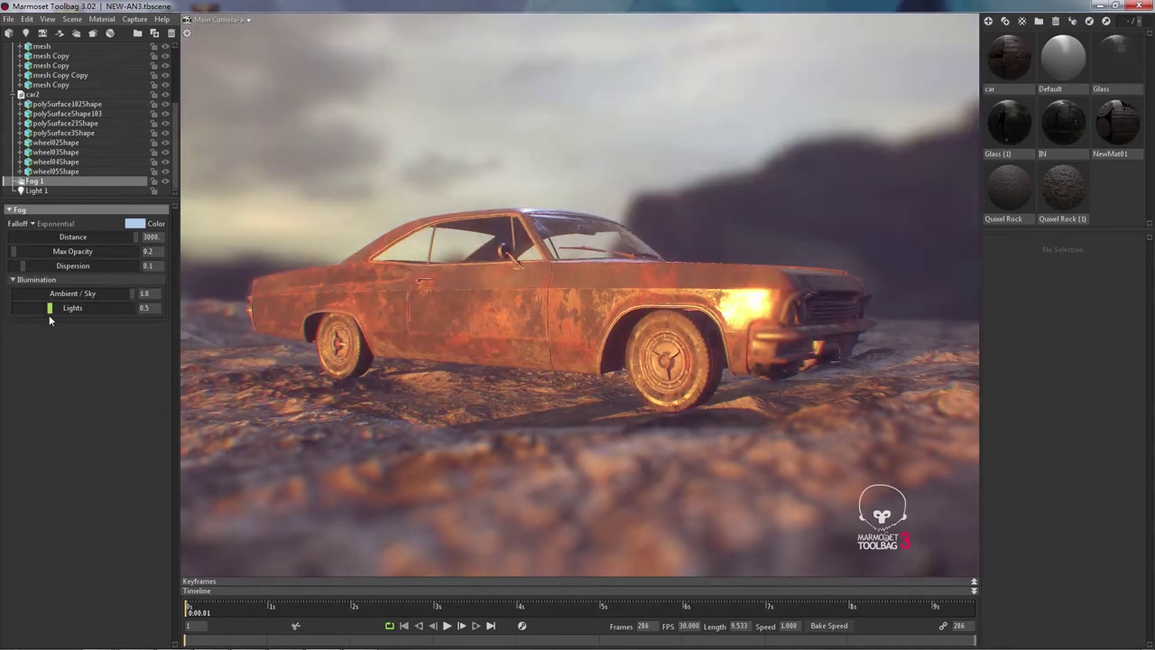
Step: Try lower and higher fog Lights illumination, up to about 2.36, and check the haze against the sun
{"action": "left_click_drag", "start_coordinate": [49, 308], "coordinate": [34, 309]}
{"action": "left_click_drag", "start_coordinate": [505, 285], "coordinate": [117, 318]}
{"action": "left_click_drag", "start_coordinate": [40, 309], "coordinate": [80, 308]}
{"action": "left_click_drag", "start_coordinate": [419, 271], "coordinate": [487, 271]}
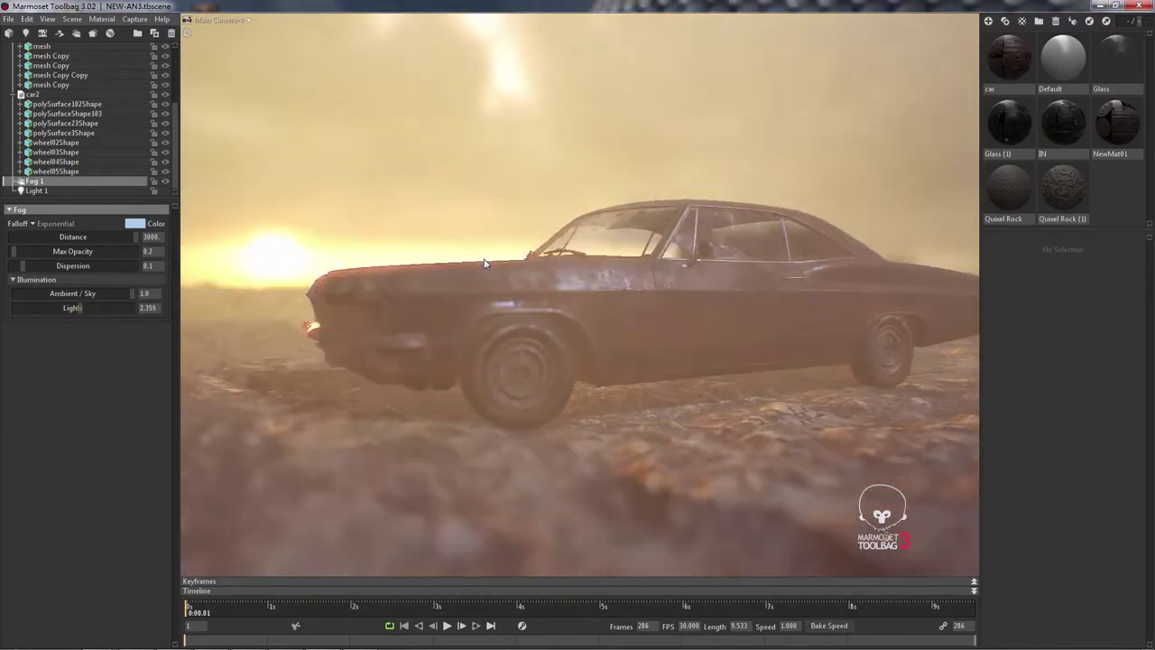
{"action": "scroll", "coordinate": [493, 289], "scroll_direction": "up", "scroll_amount": 3}
{"action": "left_click_drag", "start_coordinate": [454, 393], "coordinate": [515, 361]}
{"action": "key", "text": "ctrl+space"}
{"action": "key", "text": "Tab"}
Step: Set the Lights illumination of Fog 1 to 0.585 and check the car's front and side
{"action": "left_click_drag", "start_coordinate": [71, 311], "coordinate": [58, 308]}
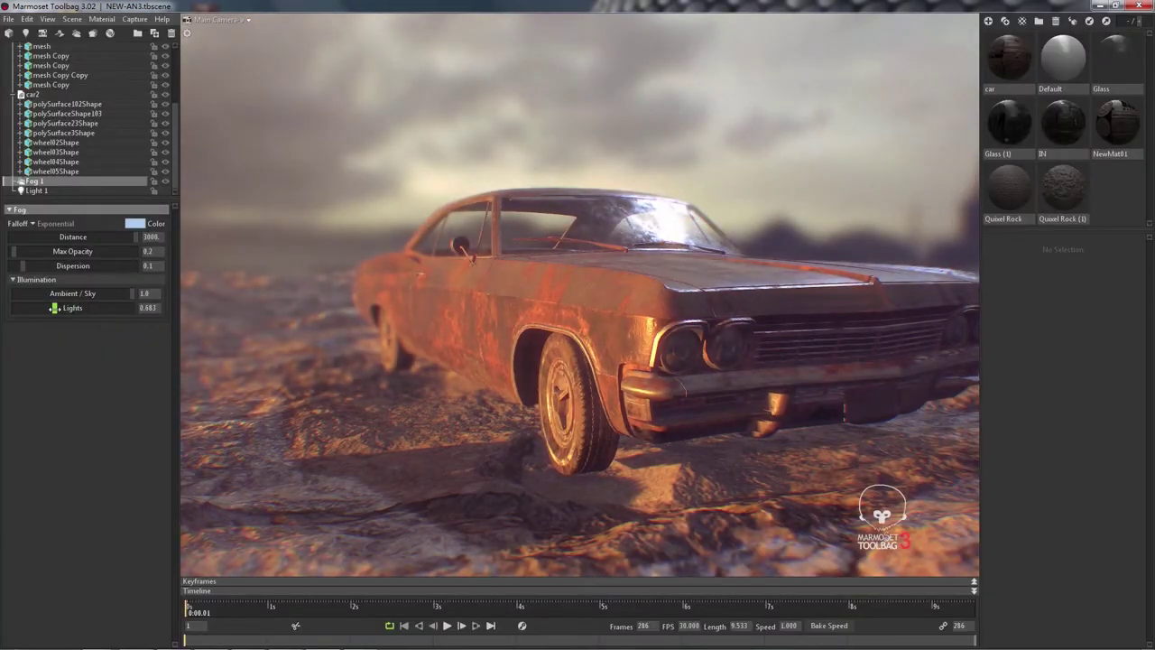
{"action": "left_click_drag", "start_coordinate": [493, 259], "coordinate": [745, 447]}
{"action": "key", "text": "Tab"}
{"action": "key", "text": "Tab"}
{"action": "left_click_drag", "start_coordinate": [849, 172], "coordinate": [741, 225]}
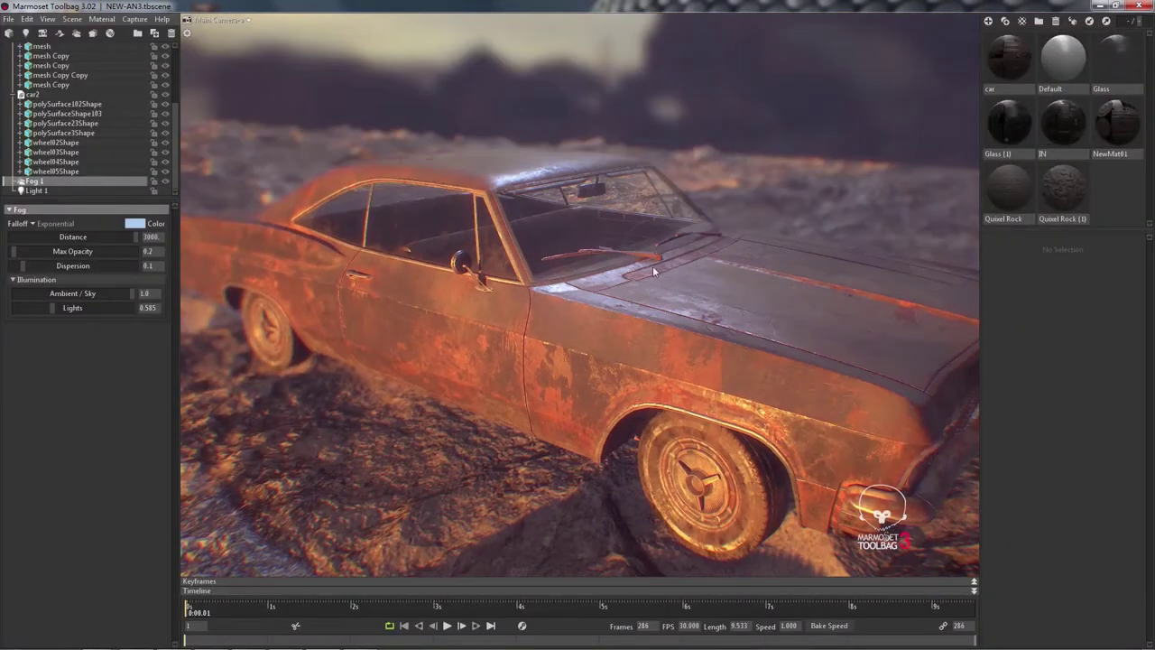
Step: Inspect the car's side windows up close and review the Glass material's texture maps and Refraction transparency settings
{"action": "left_click", "coordinate": [668, 214]}
{"action": "middle_click_drag", "start_coordinate": [614, 164], "coordinate": [703, 267]}
{"action": "left_click_drag", "start_coordinate": [702, 271], "coordinate": [760, 347]}
{"action": "scroll", "coordinate": [760, 347], "scroll_direction": "up", "scroll_amount": 4}
{"action": "middle_click_drag", "start_coordinate": [835, 419], "coordinate": [686, 361]}
{"action": "left_click_drag", "start_coordinate": [650, 280], "coordinate": [581, 326]}
{"action": "scroll", "coordinate": [581, 326], "scroll_direction": "up", "scroll_amount": 5}
{"action": "left_click", "coordinate": [1016, 74]}
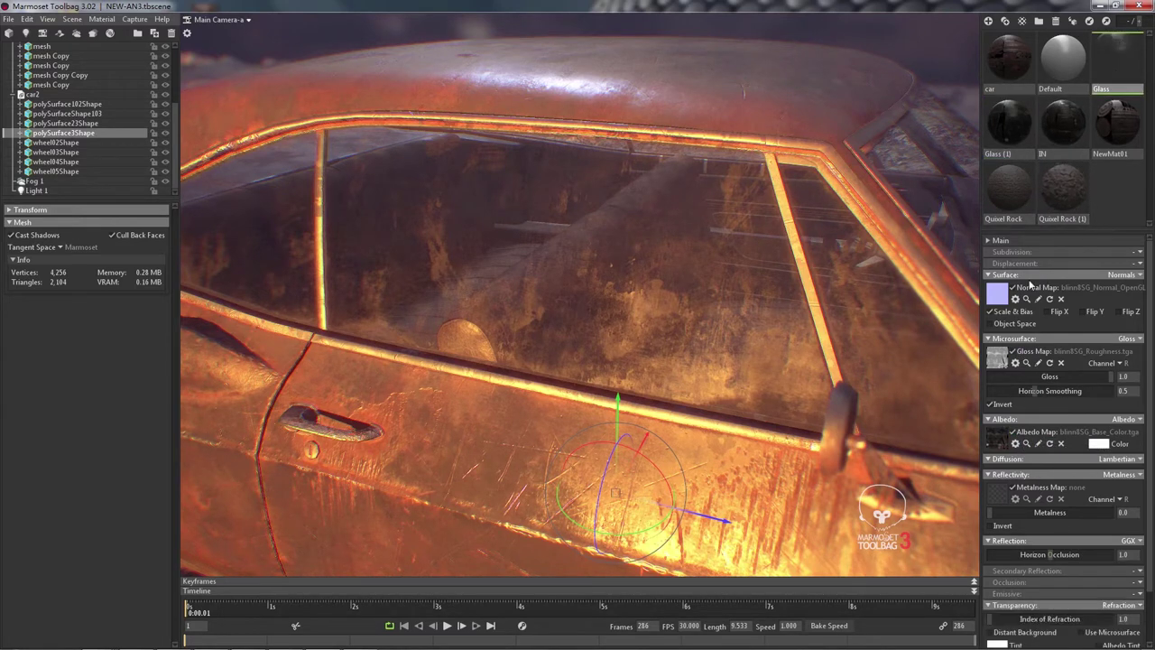
{"action": "left_click", "coordinate": [1026, 363]}
{"action": "scroll", "coordinate": [1093, 562], "scroll_direction": "down", "scroll_amount": 2}
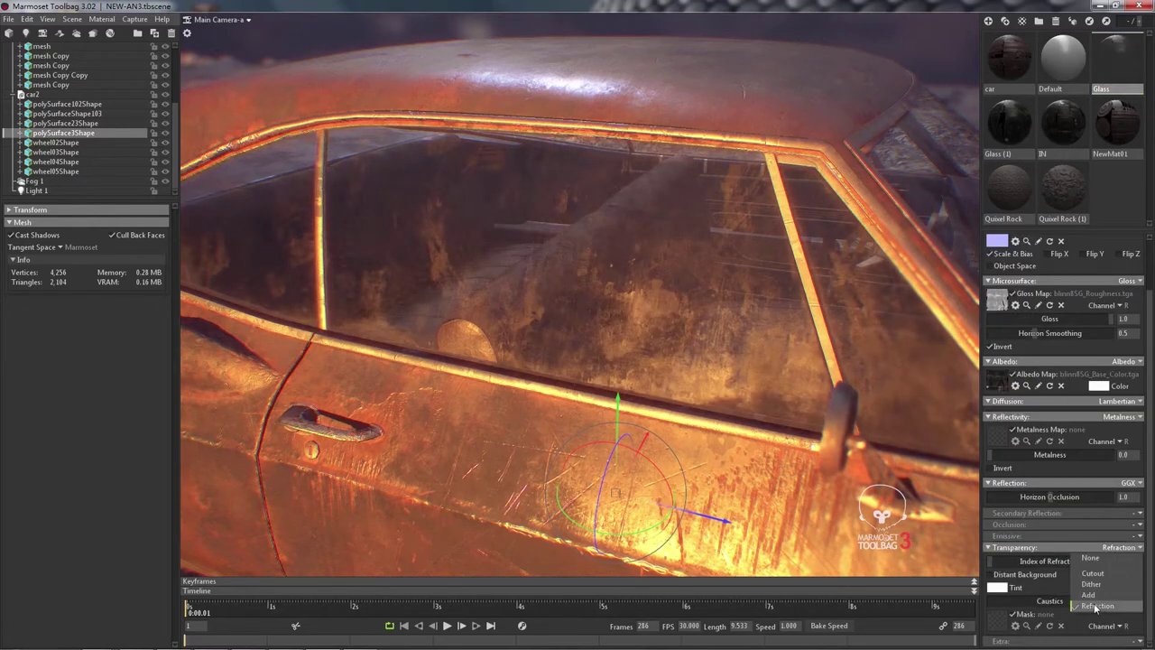
{"action": "left_click_drag", "start_coordinate": [1012, 565], "coordinate": [980, 582]}
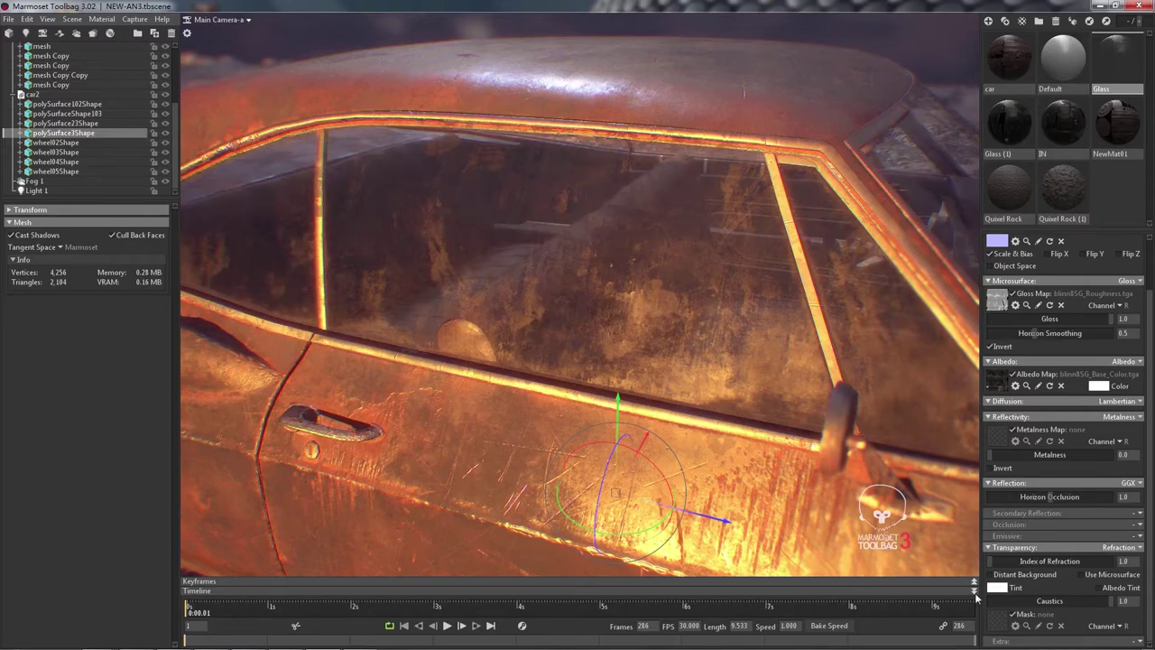
Step: Examine the car interior around the steering wheel, dashboard and seats in the full-window view
{"action": "left_click_drag", "start_coordinate": [748, 377], "coordinate": [646, 388]}
{"action": "left_click_drag", "start_coordinate": [722, 384], "coordinate": [748, 295]}
{"action": "key", "text": "ctrl+space"}
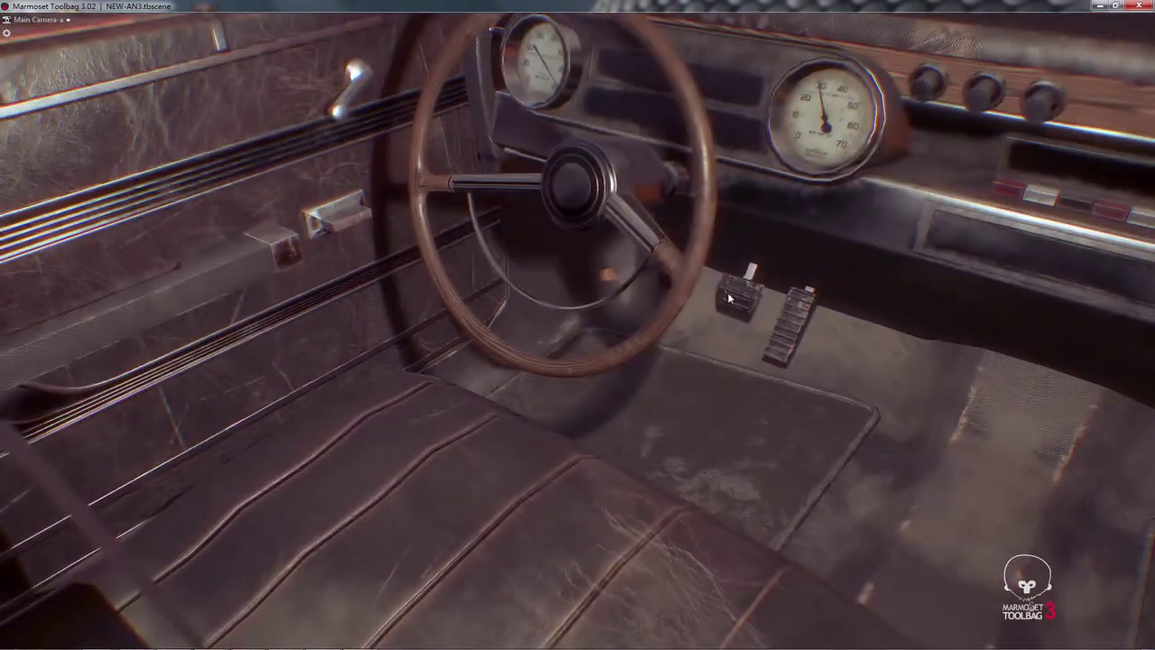
{"action": "key", "text": "Tab"}
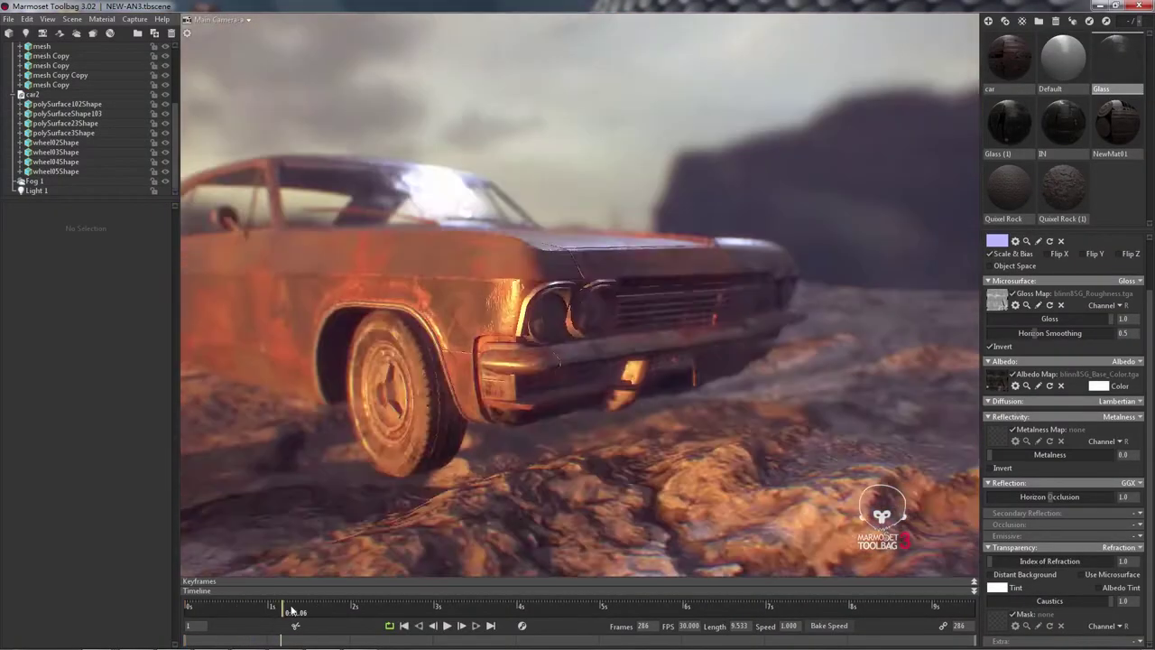
Step: Rewind the timeline, open the keyframe editor, show Main Camera-a's Transform curves, and scrub to 2:16
{"action": "left_click_drag", "start_coordinate": [292, 607], "coordinate": [186, 596]}
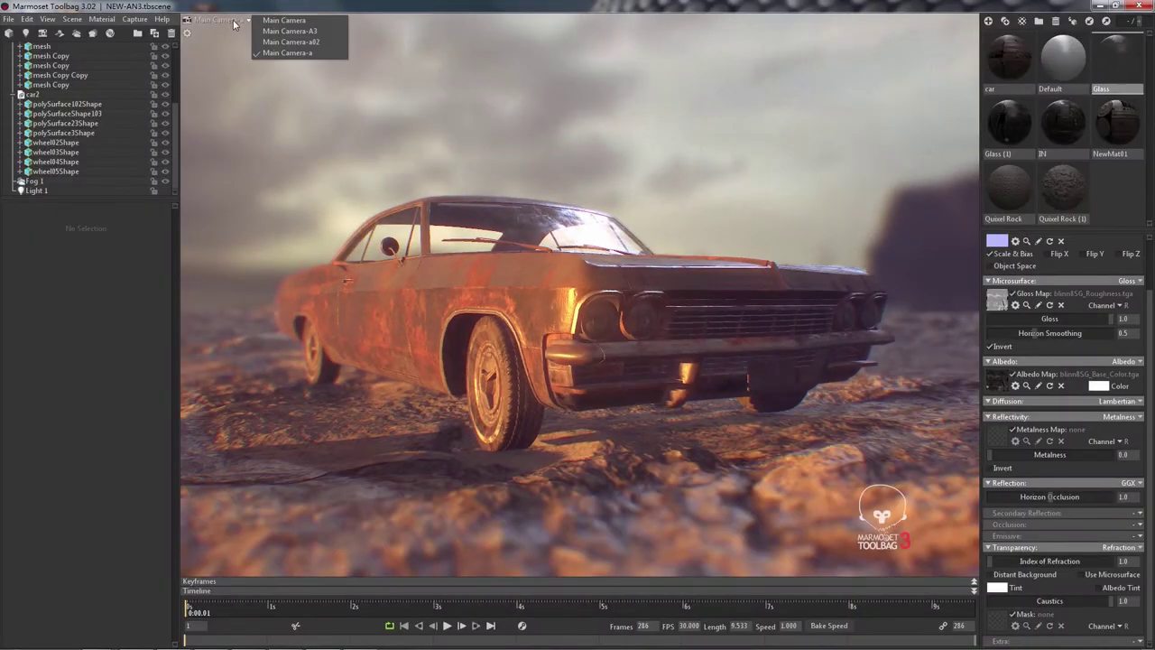
{"action": "left_click", "coordinate": [305, 582]}
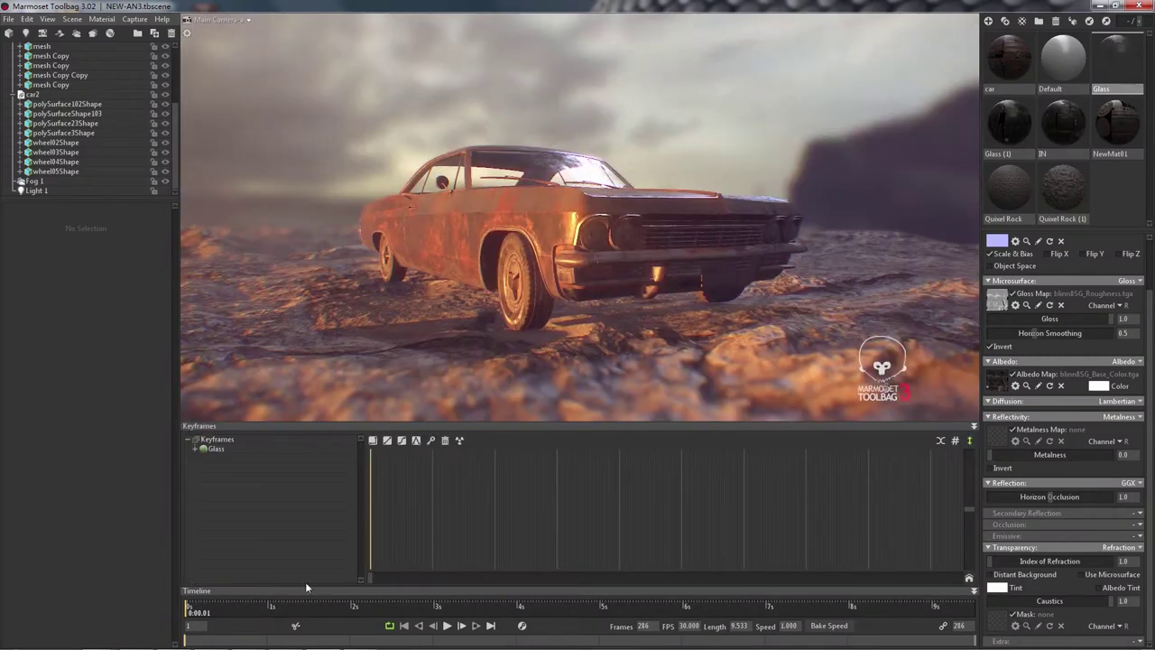
{"action": "scroll", "coordinate": [76, 71], "scroll_direction": "up", "scroll_amount": 3}
{"action": "left_click", "coordinate": [64, 65]}
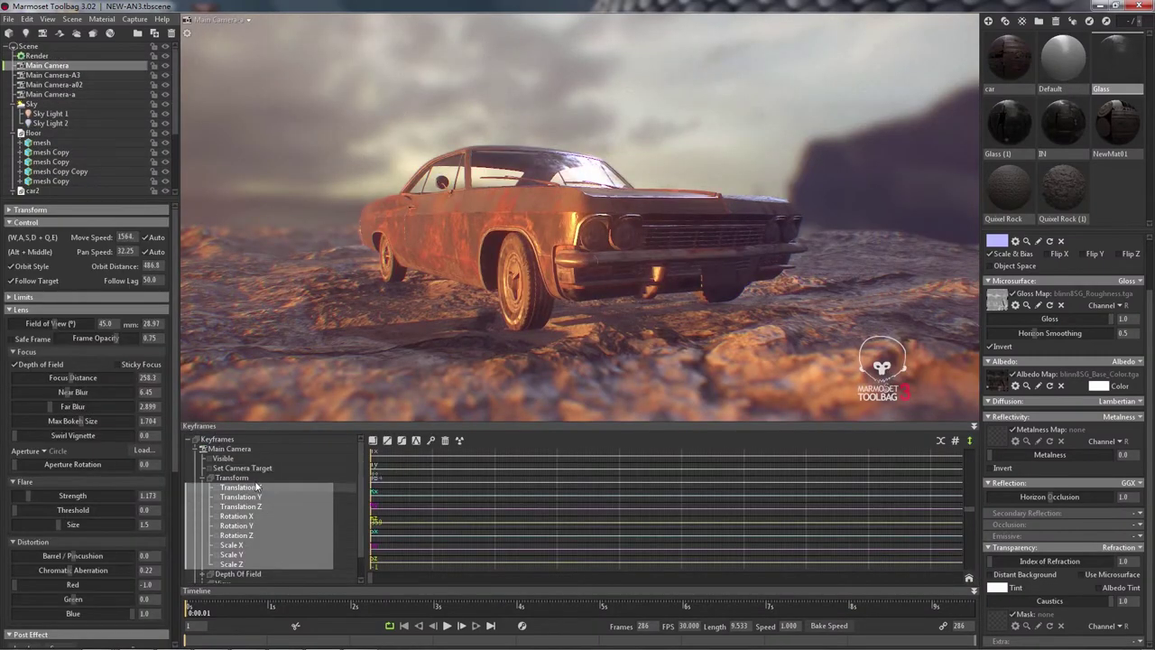
{"action": "left_click_drag", "start_coordinate": [204, 611], "coordinate": [394, 623]}
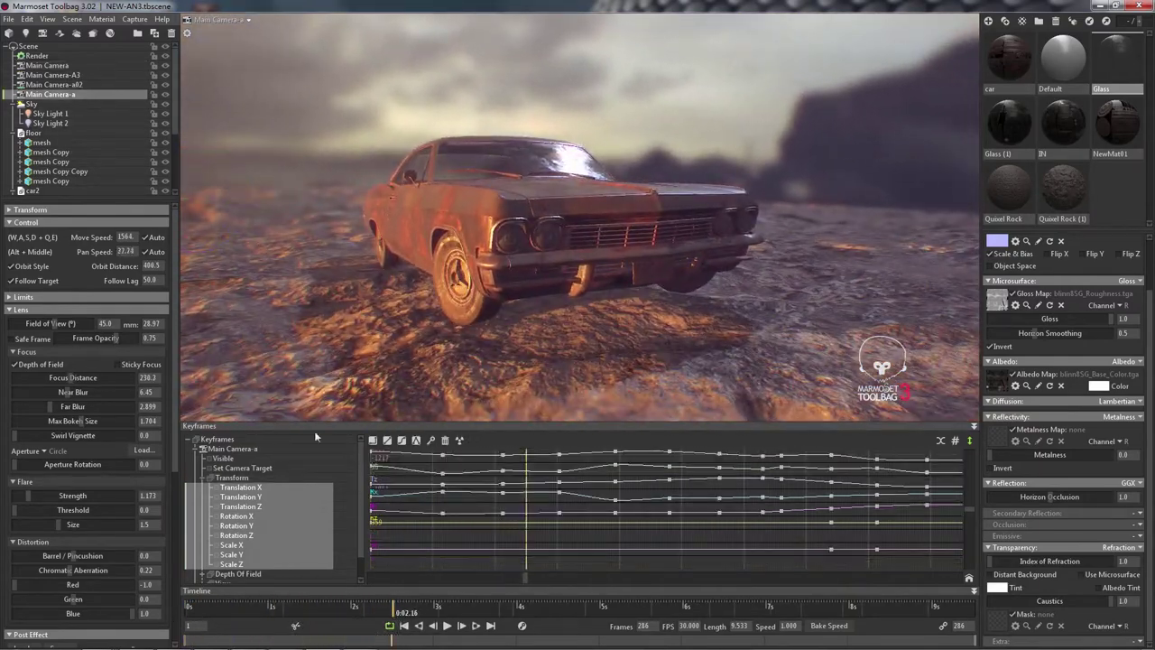
Step: Scrub Main Camera-a's animation to about 4:18 and examine the car's front in the full-window view
{"action": "left_click_drag", "start_coordinate": [527, 571], "coordinate": [478, 561]}
{"action": "key", "text": "ctrl+space"}
{"action": "left_click_drag", "start_coordinate": [593, 373], "coordinate": [536, 367], "text": "alt"}
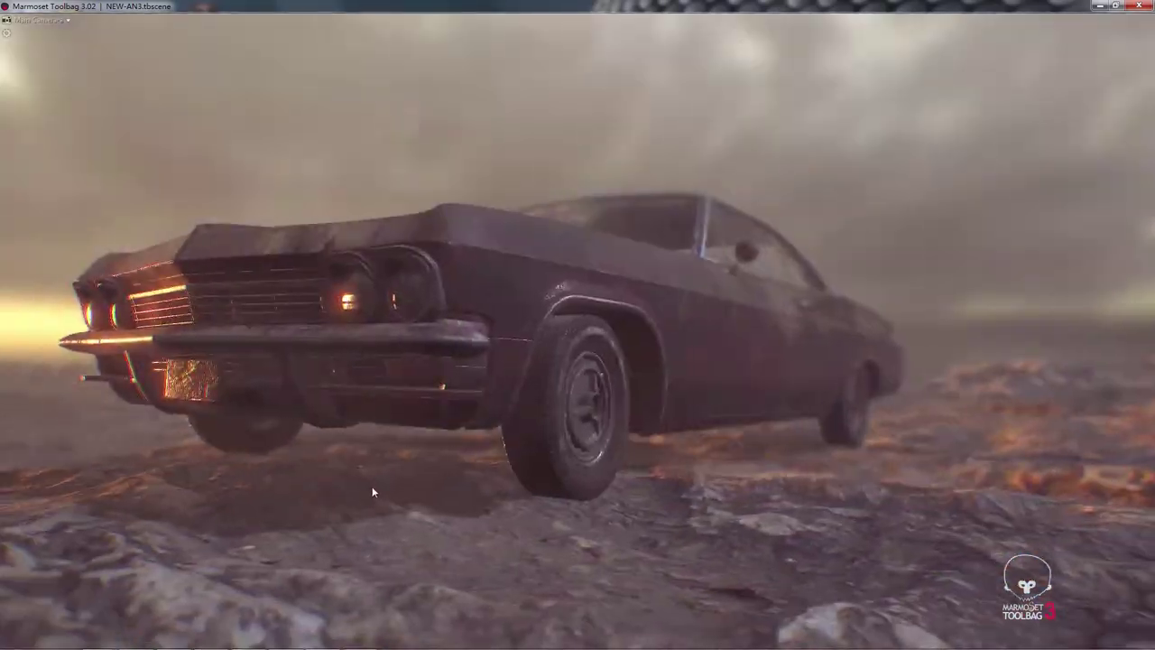
{"action": "key", "text": "F11"}
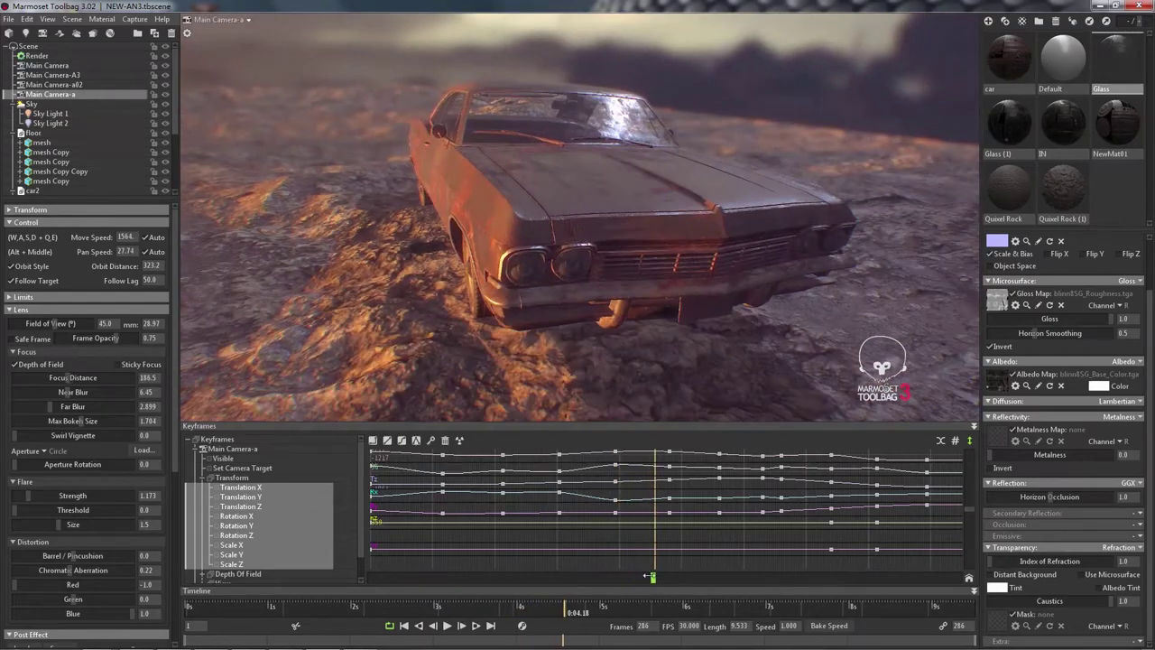
Step: Scrub Main Camera-a's animation onward to about 8:16, checking the car in the full-window view along the way
{"action": "left_click_drag", "start_coordinate": [587, 350], "coordinate": [735, 384]}
{"action": "key", "text": "ctrl+space"}
{"action": "key", "text": "ctrl+space"}
{"action": "left_click_drag", "start_coordinate": [640, 578], "coordinate": [767, 577]}
{"action": "key", "text": "Tab"}
{"action": "left_click_drag", "start_coordinate": [568, 357], "coordinate": [994, 318]}
{"action": "key", "text": "Tab"}
{"action": "left_click_drag", "start_coordinate": [772, 578], "coordinate": [903, 580]}
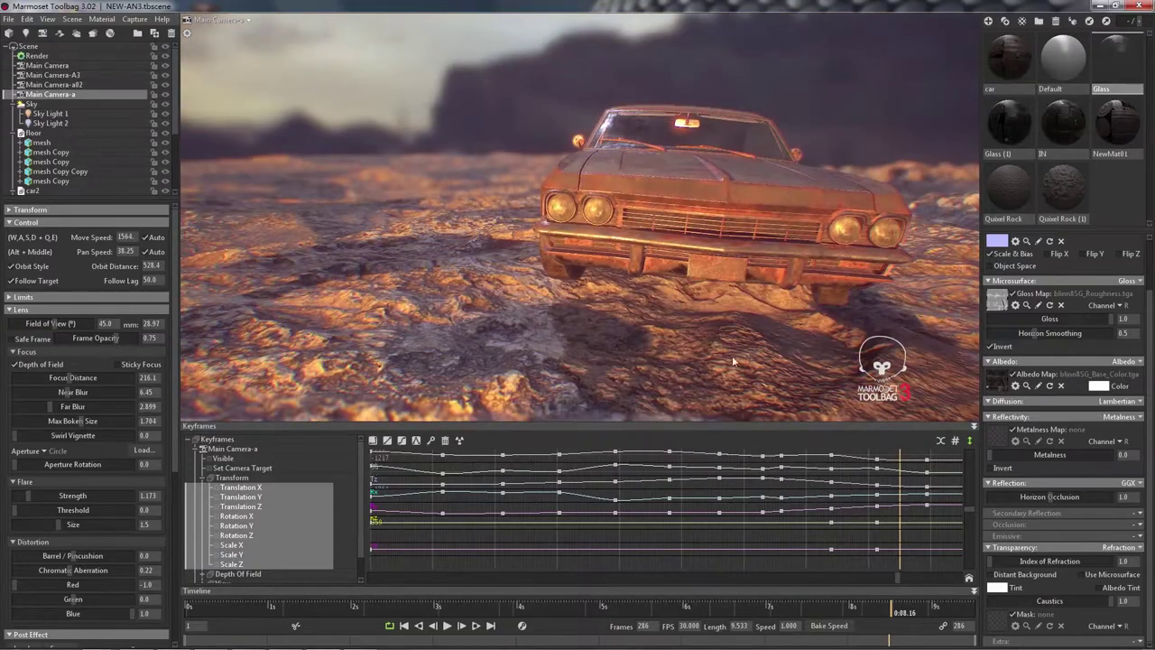